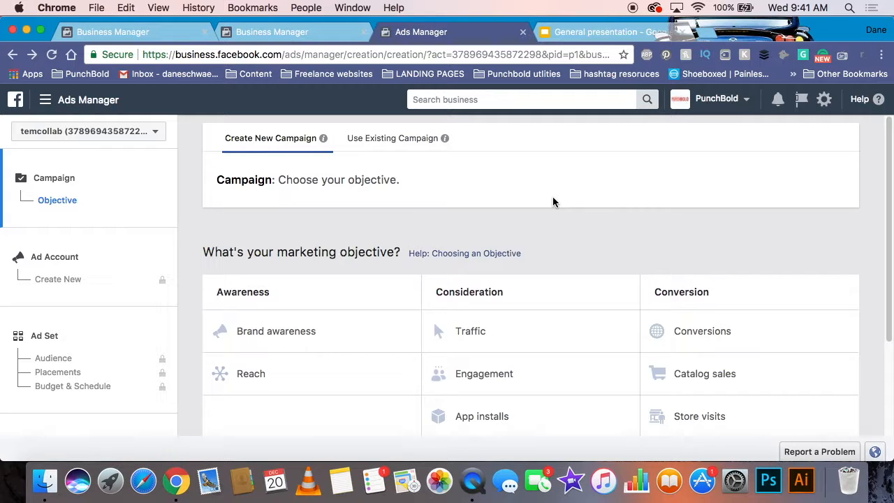
- Choose Engagement as the campaign's marketing objective and set its engagement type to Page likes
{"action": "scroll", "coordinate": [553, 202], "scroll_direction": "down", "scroll_amount": 2}
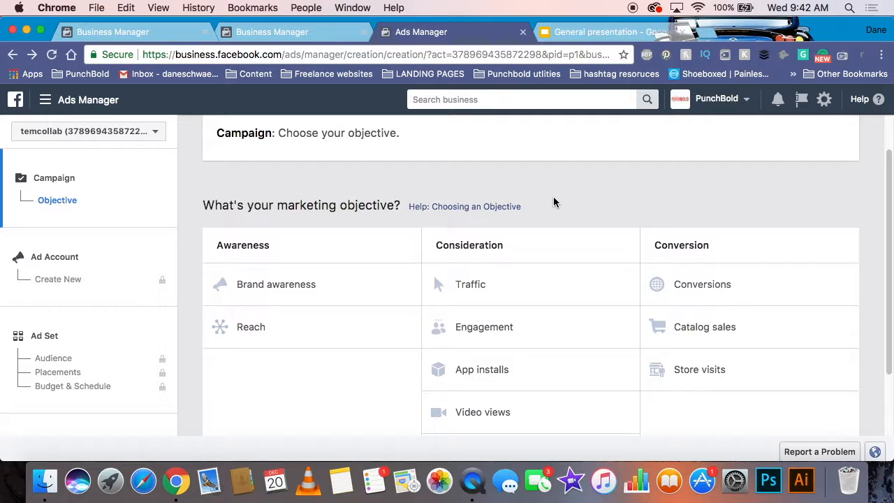
{"action": "scroll", "coordinate": [554, 198], "scroll_direction": "down", "scroll_amount": 2}
{"action": "scroll", "coordinate": [559, 183], "scroll_direction": "up", "scroll_amount": 3}
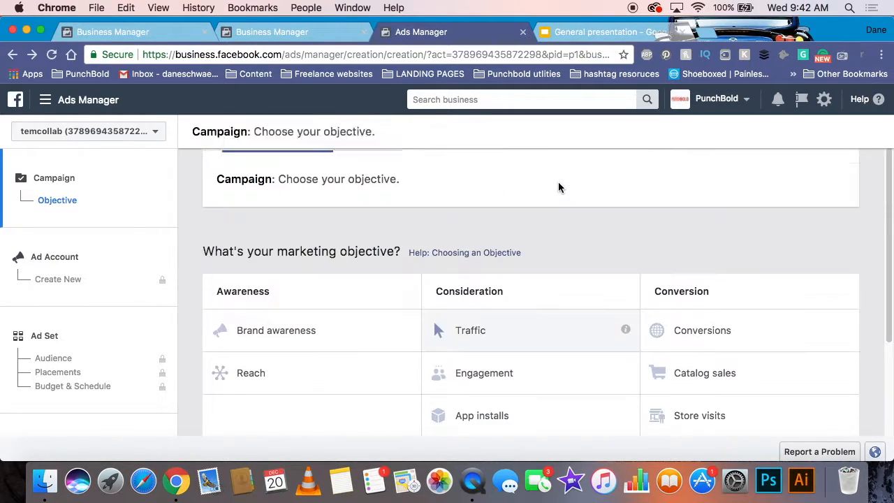
{"action": "scroll", "coordinate": [558, 185], "scroll_direction": "down", "scroll_amount": 1}
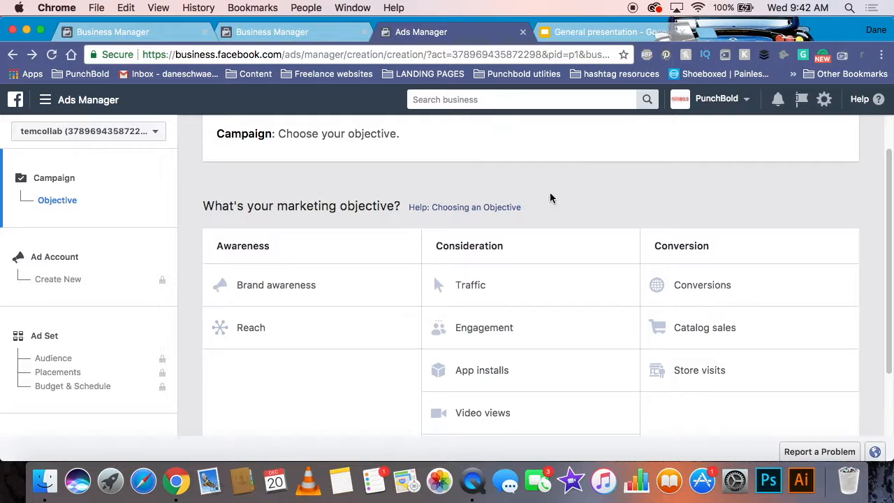
{"action": "scroll", "coordinate": [544, 199], "scroll_direction": "down", "scroll_amount": 1}
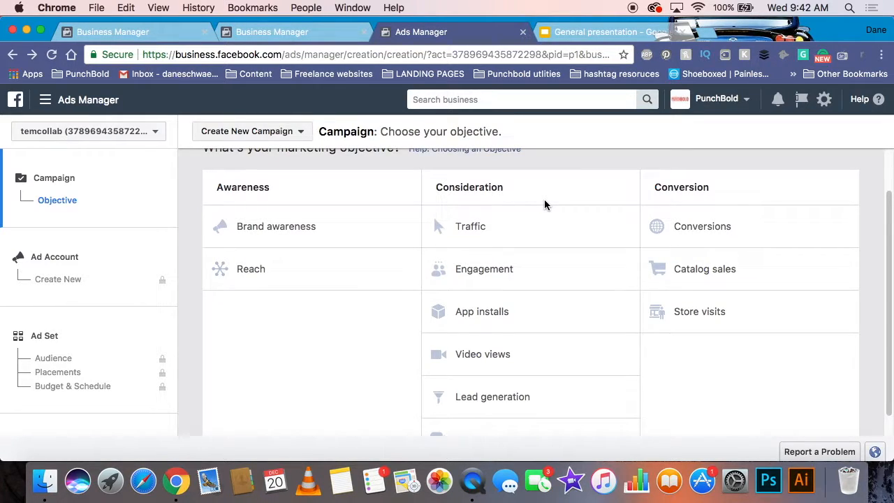
{"action": "scroll", "coordinate": [540, 205], "scroll_direction": "down", "scroll_amount": 1}
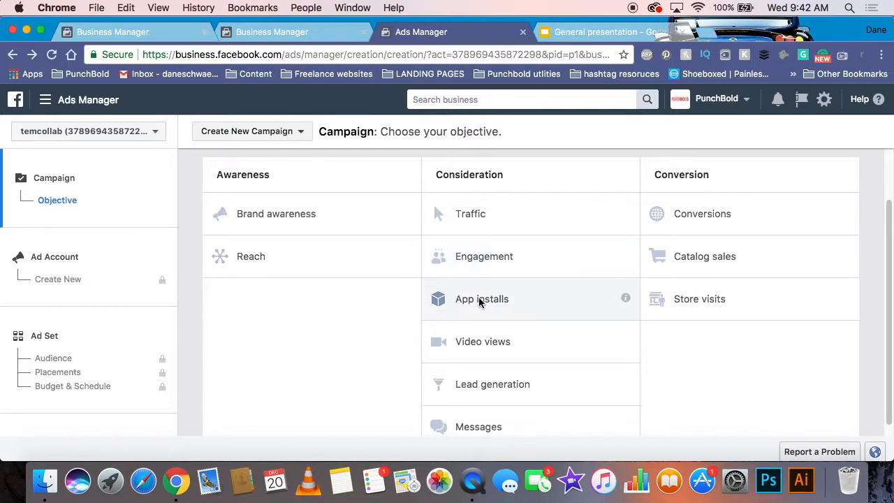
{"action": "left_click", "coordinate": [494, 257]}
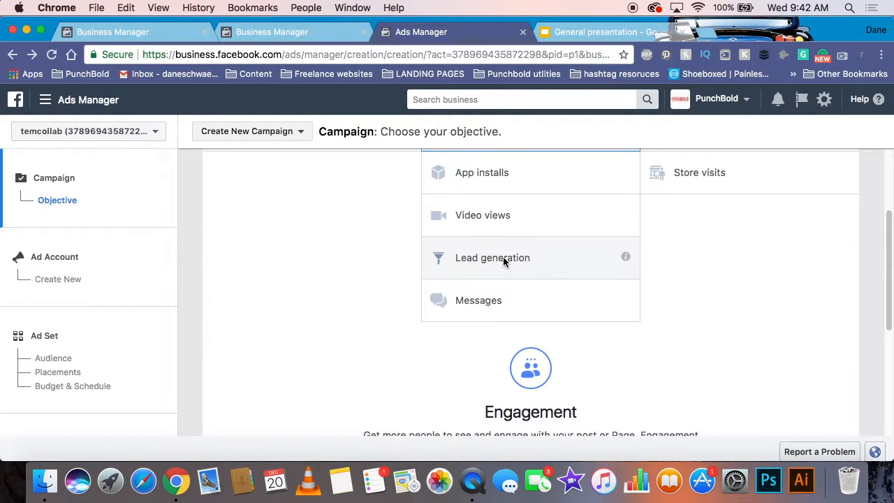
{"action": "scroll", "coordinate": [501, 256], "scroll_direction": "down", "scroll_amount": 3}
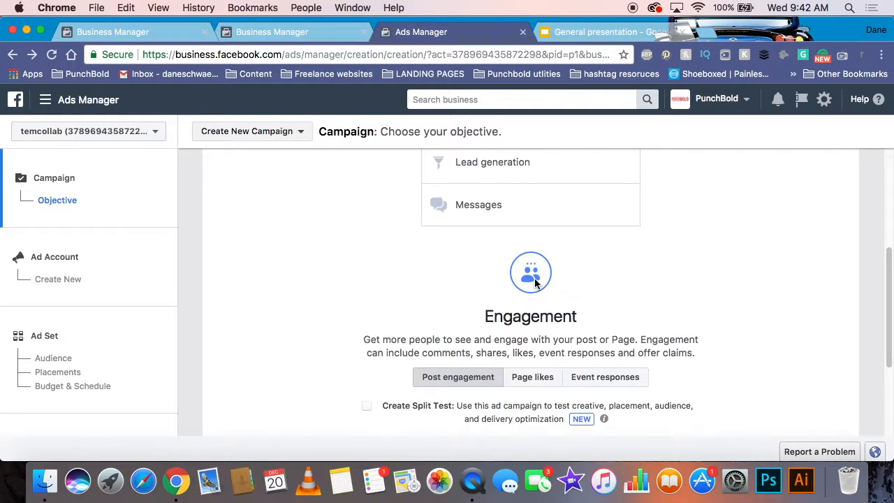
{"action": "scroll", "coordinate": [598, 314], "scroll_direction": "down", "scroll_amount": 2}
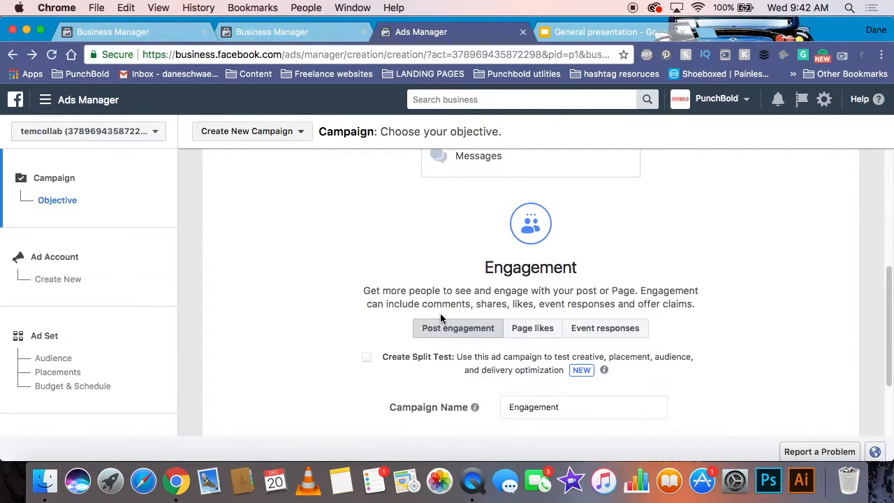
{"action": "left_click", "coordinate": [533, 329]}
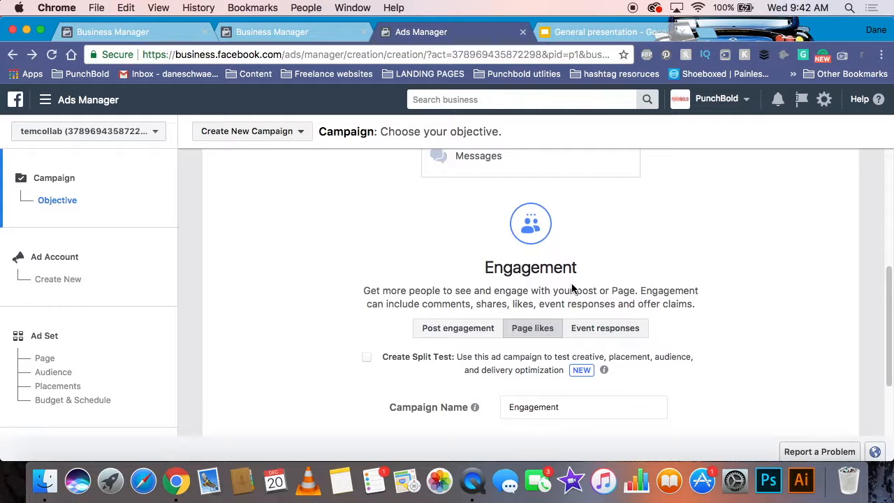
- Name the campaign "test lie cmapgin"
{"action": "scroll", "coordinate": [571, 288], "scroll_direction": "down", "scroll_amount": 3}
{"action": "double_click", "coordinate": [556, 315]}
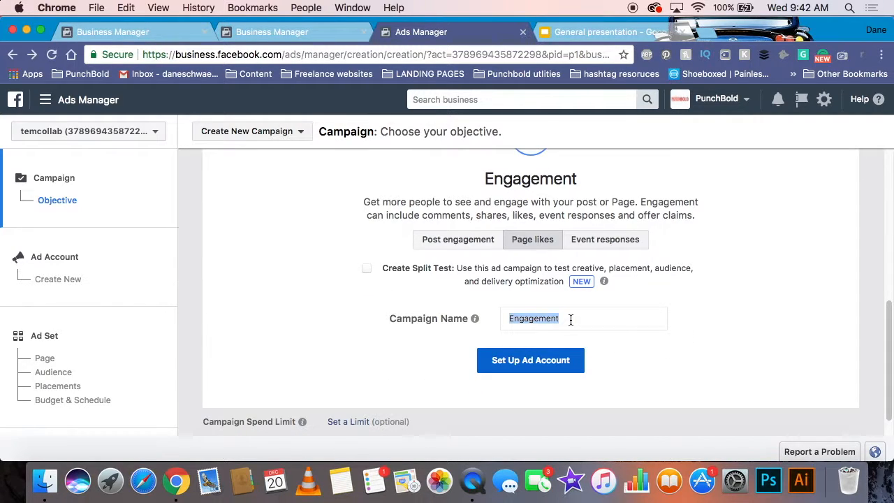
{"action": "left_click", "coordinate": [571, 319]}
{"action": "left_click_drag", "start_coordinate": [575, 317], "coordinate": [508, 317]}
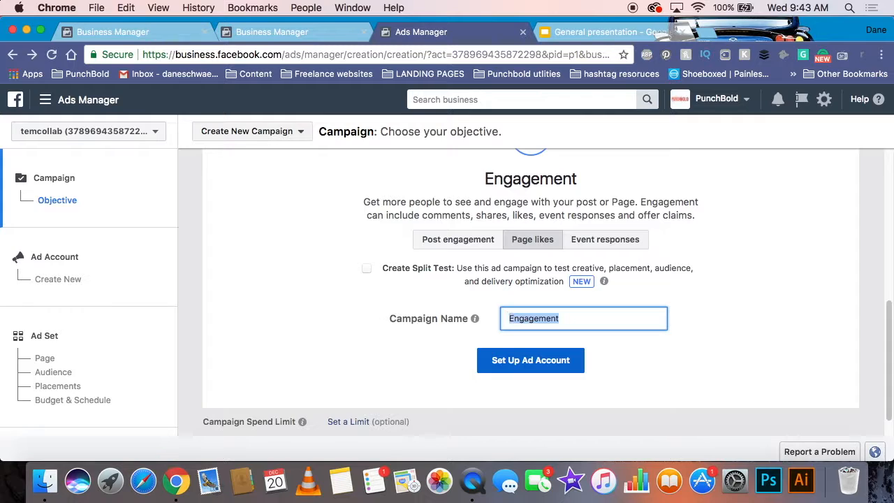
{"action": "type", "text": "test lie cmapgin"}
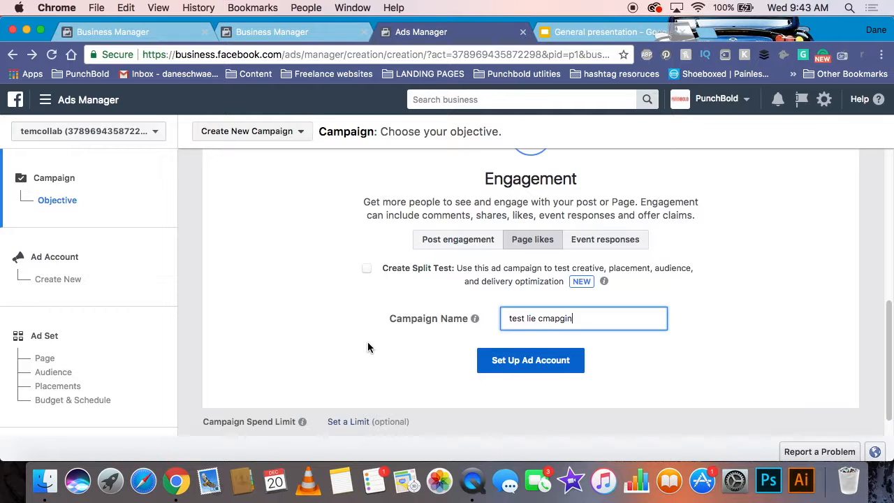
- Set up the ad account with United States, US Dollars and America/Los_Angeles, and continue to the ad set
{"action": "left_click", "coordinate": [535, 367]}
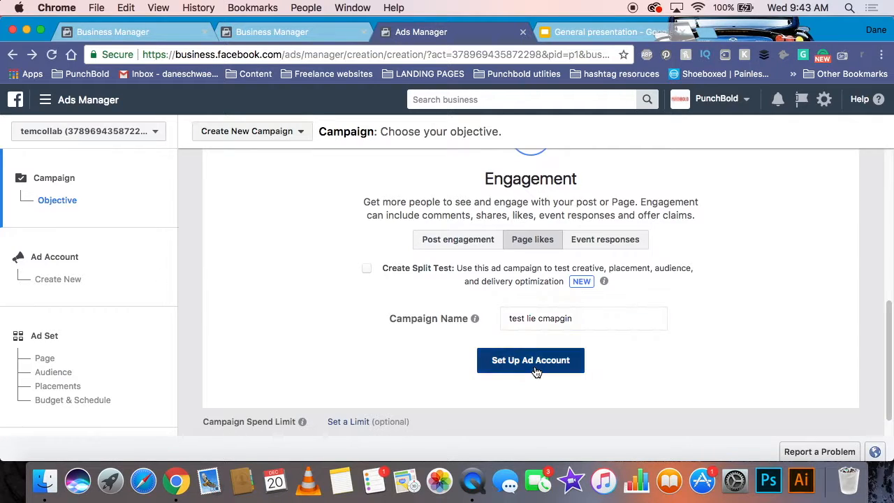
{"action": "scroll", "coordinate": [534, 365], "scroll_direction": "down", "scroll_amount": 3}
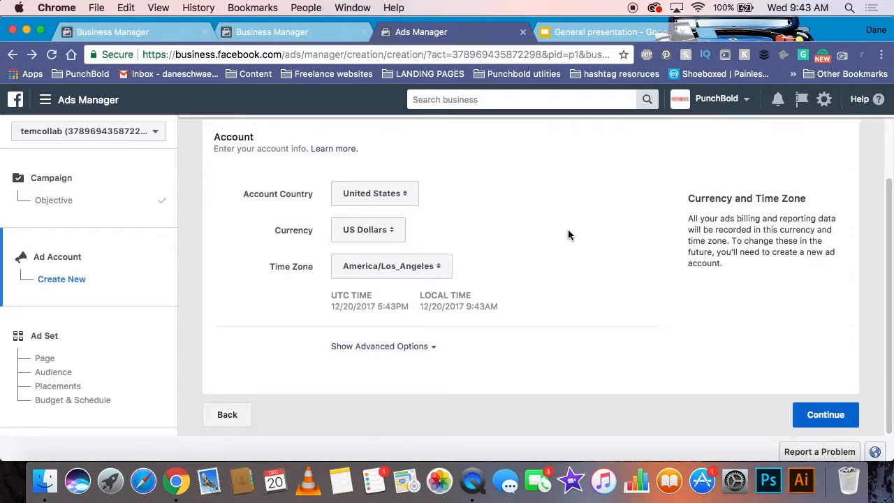
{"action": "left_click", "coordinate": [840, 422]}
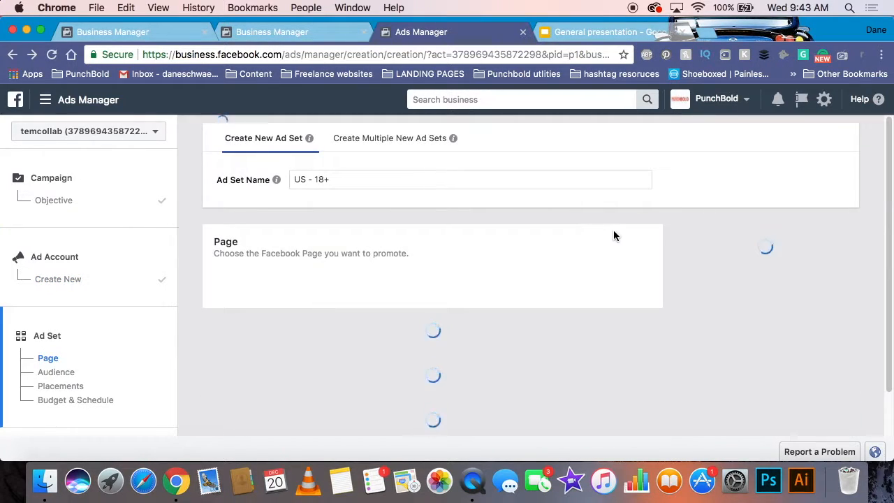
- Choose Two Lost as the Facebook Page to promote
{"action": "scroll", "coordinate": [547, 215], "scroll_direction": "down", "scroll_amount": 2}
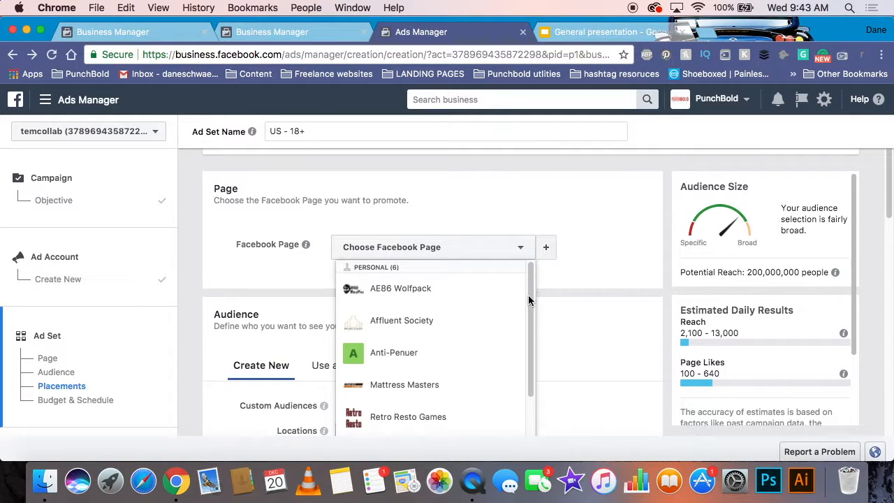
{"action": "scroll", "coordinate": [528, 300], "scroll_direction": "down", "scroll_amount": 3}
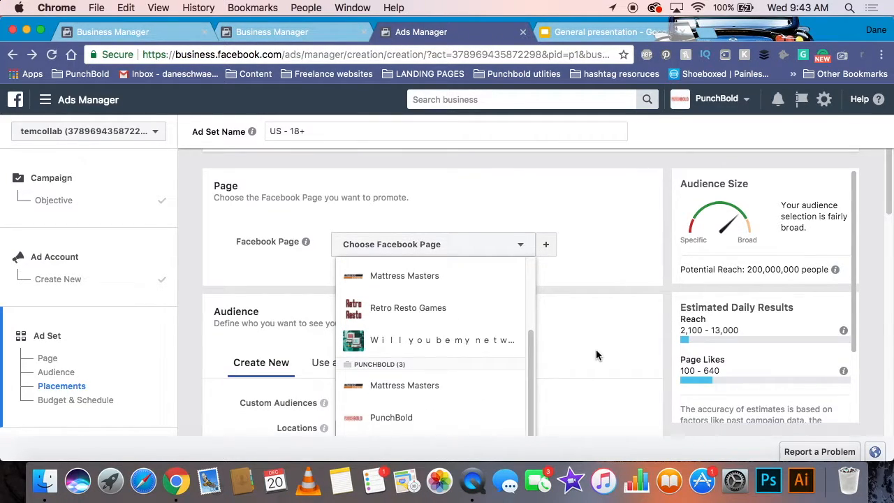
{"action": "scroll", "coordinate": [595, 348], "scroll_direction": "down", "scroll_amount": 3}
{"action": "left_click", "coordinate": [412, 358]}
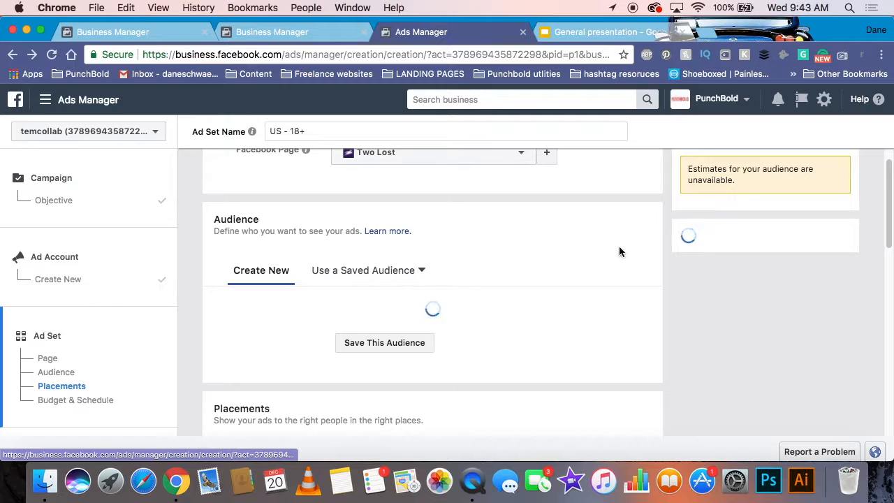
- Examine the ad set's page choice and its audience settings, including custom audiences and locations
{"action": "scroll", "coordinate": [585, 236], "scroll_direction": "up", "scroll_amount": 3}
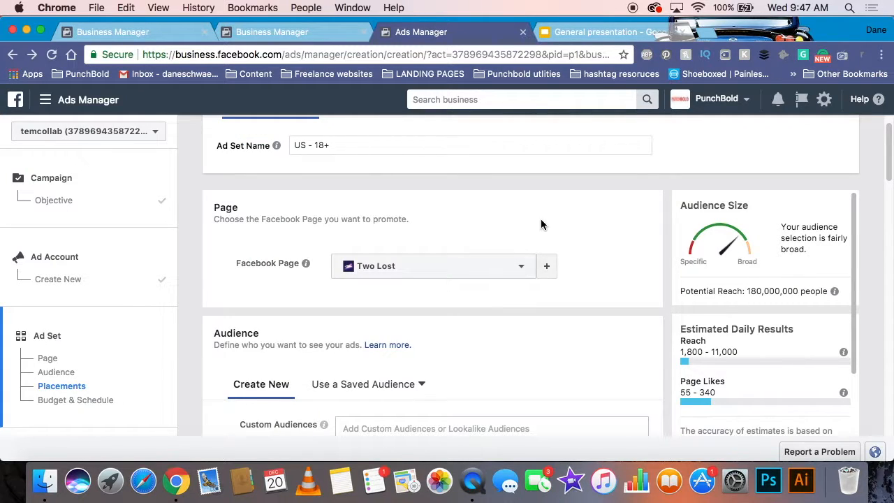
{"action": "scroll", "coordinate": [541, 231], "scroll_direction": "down", "scroll_amount": 5}
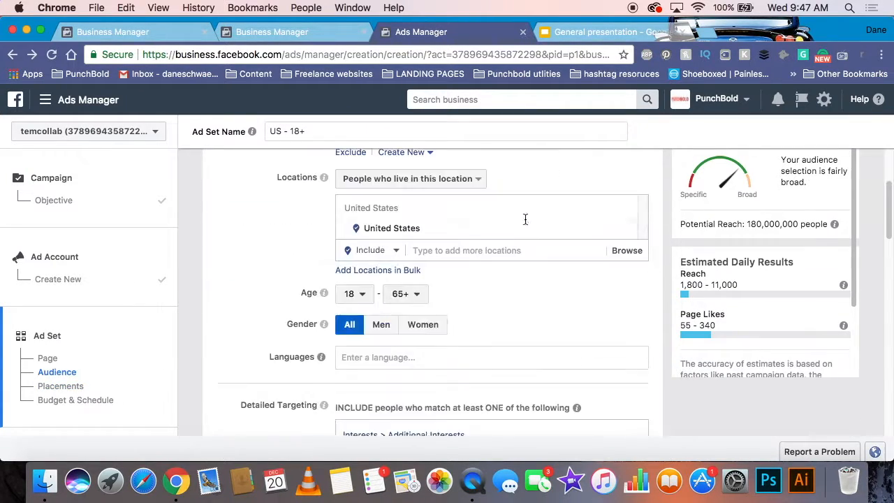
{"action": "scroll", "coordinate": [522, 213], "scroll_direction": "up", "scroll_amount": 3}
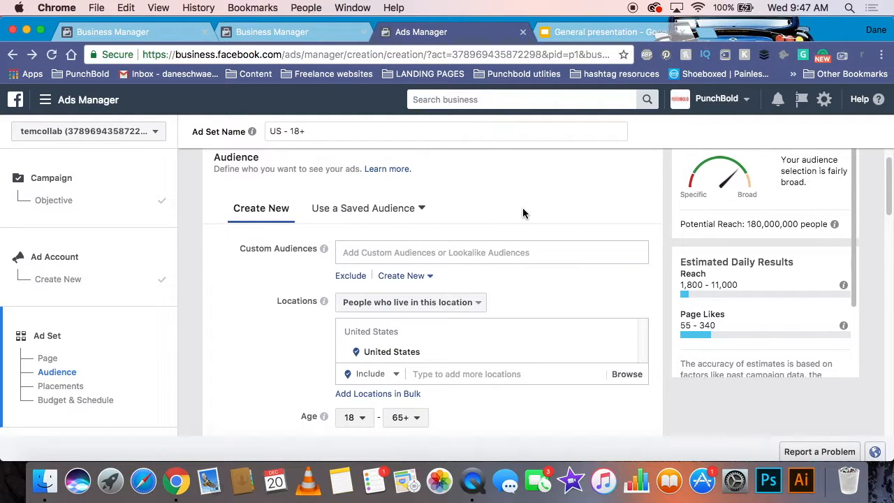
{"action": "scroll", "coordinate": [522, 209], "scroll_direction": "up", "scroll_amount": 5}
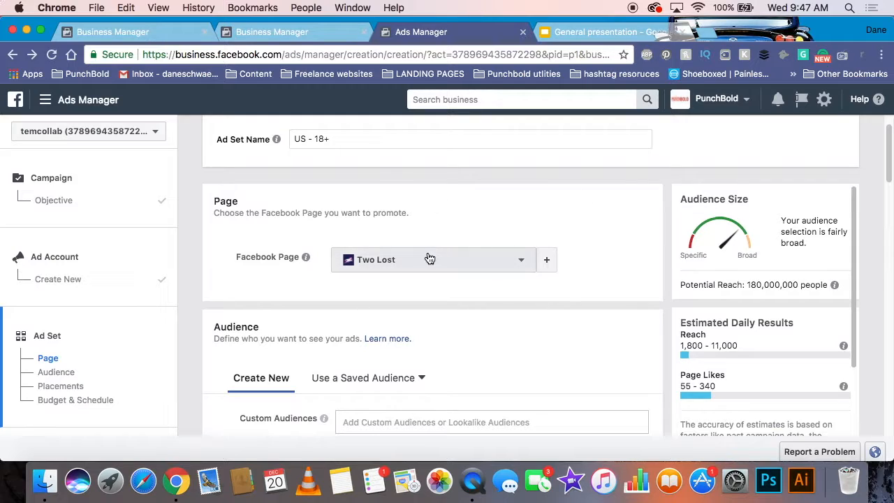
{"action": "scroll", "coordinate": [424, 259], "scroll_direction": "down", "scroll_amount": 1}
{"action": "scroll", "coordinate": [424, 259], "scroll_direction": "down", "scroll_amount": 1}
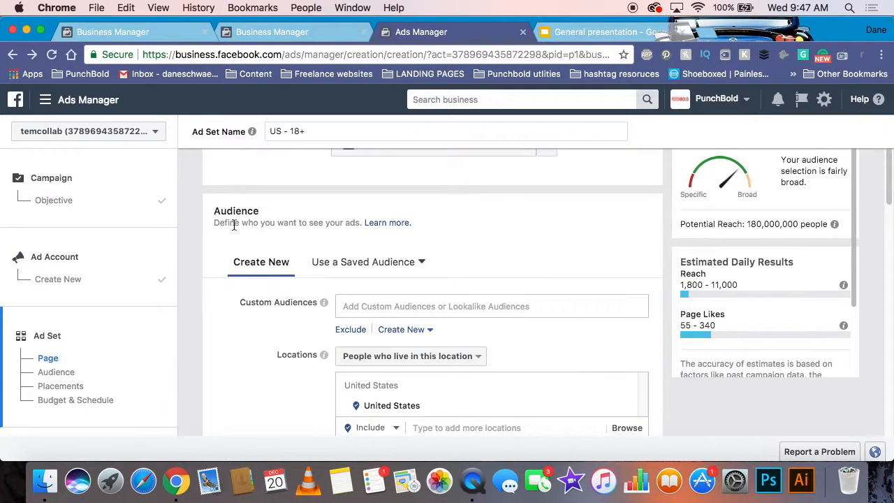
{"action": "left_click_drag", "start_coordinate": [214, 210], "coordinate": [263, 212]}
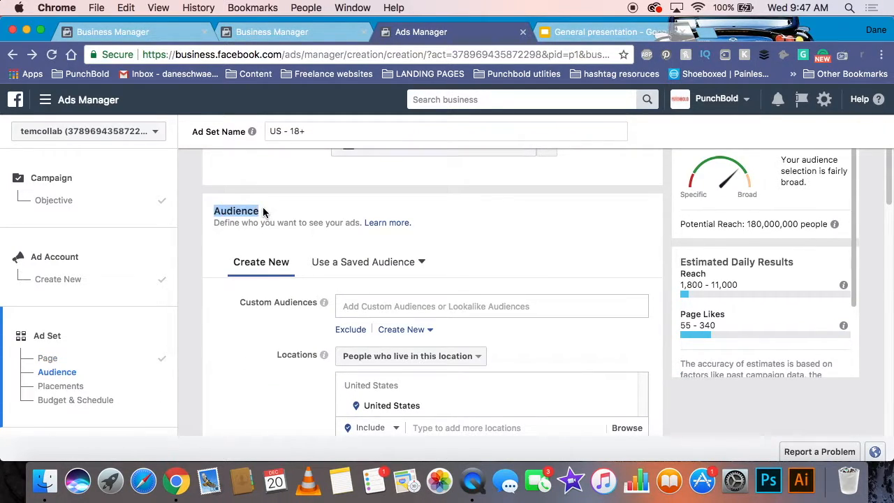
{"action": "scroll", "coordinate": [236, 203], "scroll_direction": "down", "scroll_amount": 1}
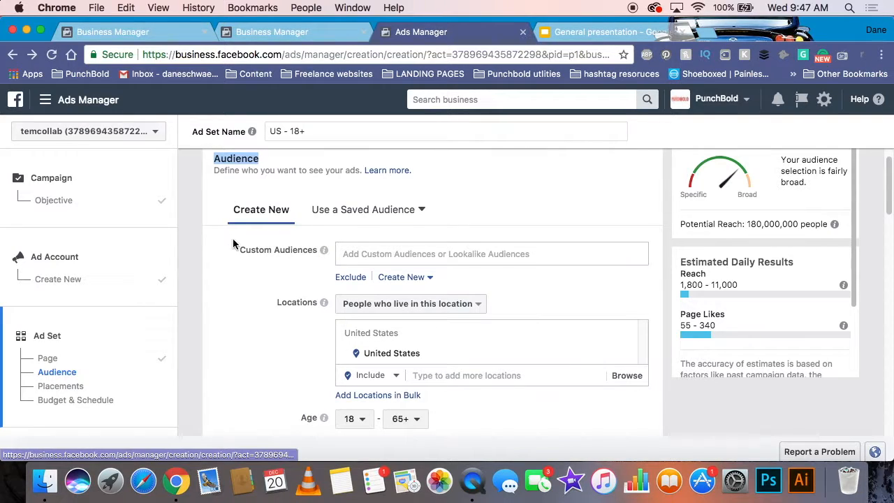
{"action": "scroll", "coordinate": [234, 243], "scroll_direction": "down", "scroll_amount": 1}
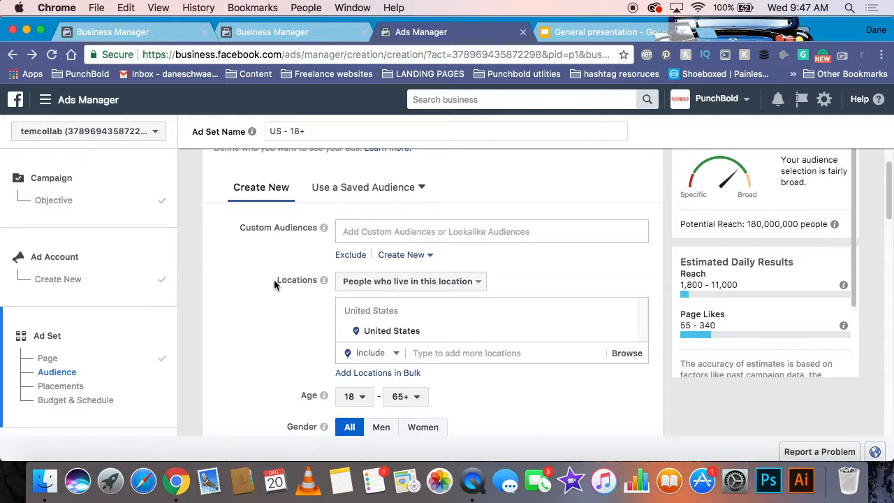
{"action": "left_click_drag", "start_coordinate": [274, 281], "coordinate": [322, 281]}
{"action": "left_click", "coordinate": [242, 278]}
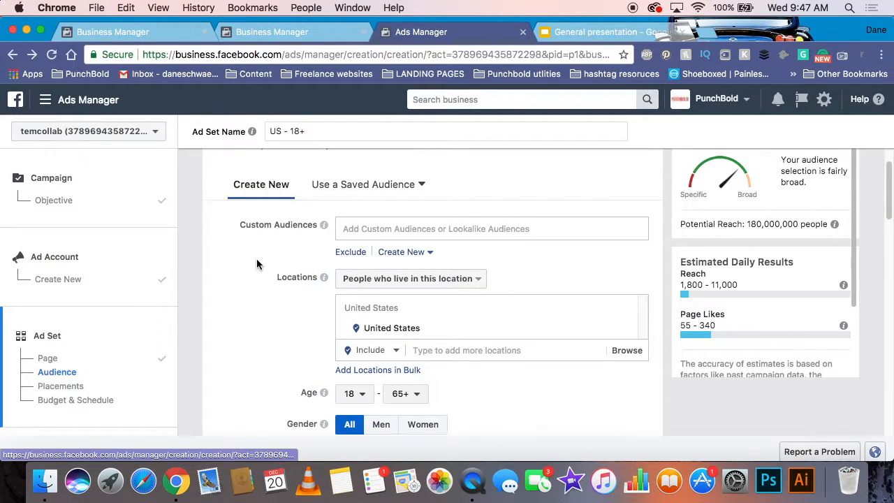
- Replace the United States audience location with the city of Temecula, California
{"action": "scroll", "coordinate": [253, 261], "scroll_direction": "down", "scroll_amount": 1}
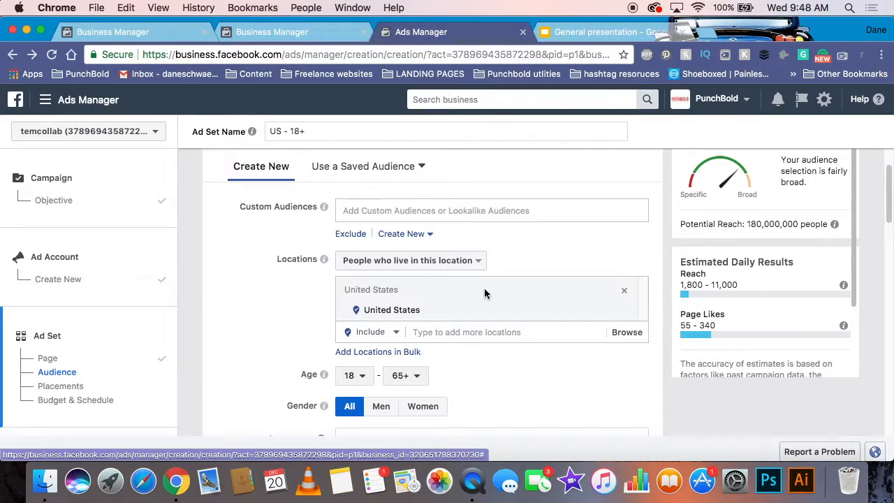
{"action": "left_click", "coordinate": [625, 292]}
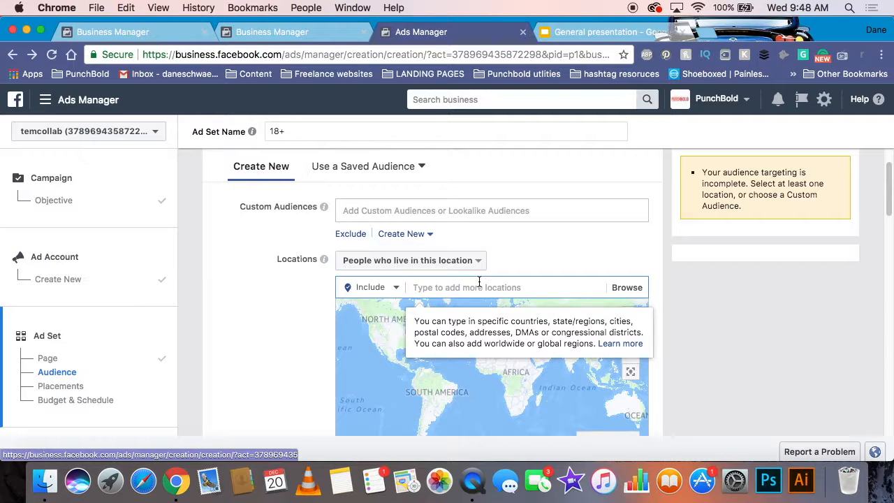
{"action": "type", "text": "temecula"}
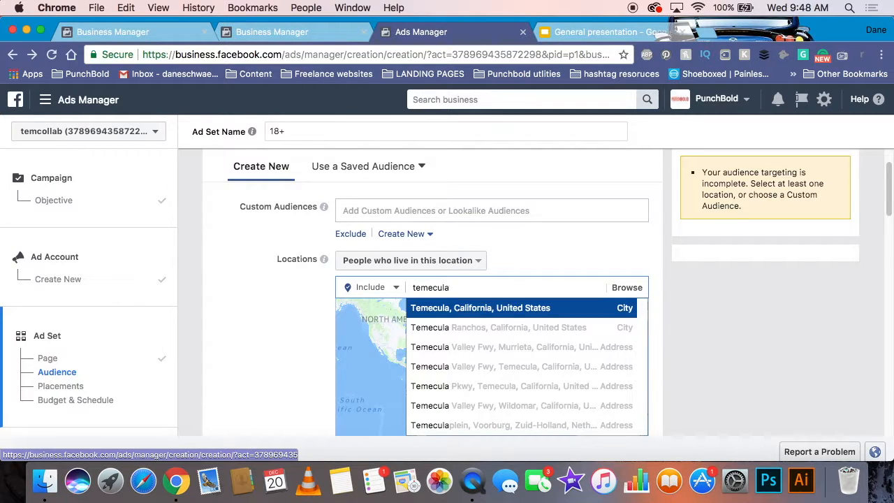
{"action": "key", "text": "Return"}
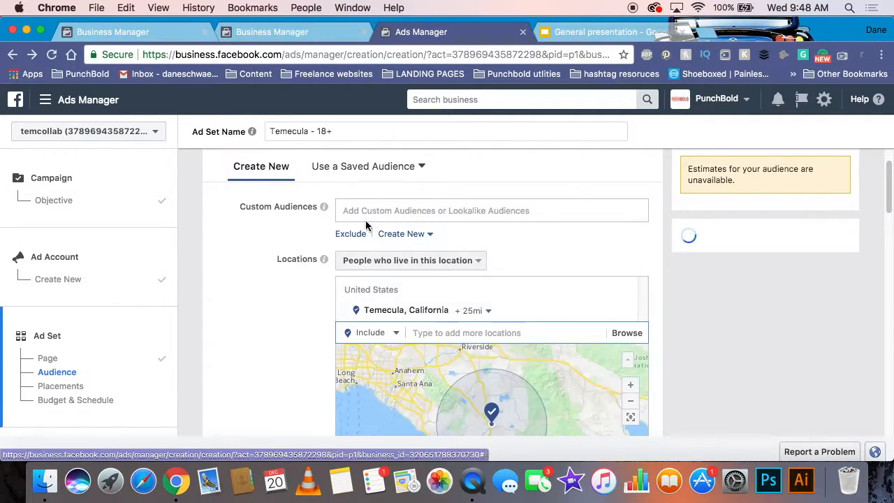
- Remove the Entertainment, Music and Shopping and fashion interests from the detailed targeting, and remove the Facebook Pages connection for Two Lost
{"action": "scroll", "coordinate": [269, 227], "scroll_direction": "down", "scroll_amount": 5}
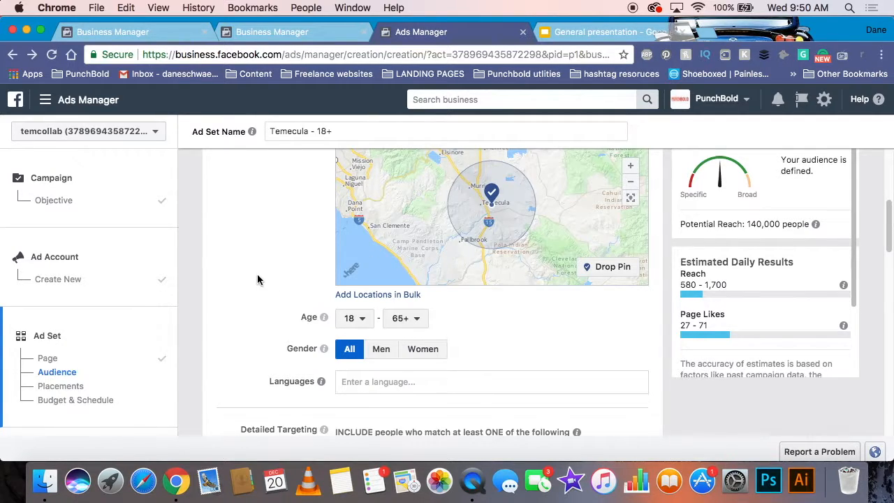
{"action": "scroll", "coordinate": [262, 282], "scroll_direction": "down", "scroll_amount": 3}
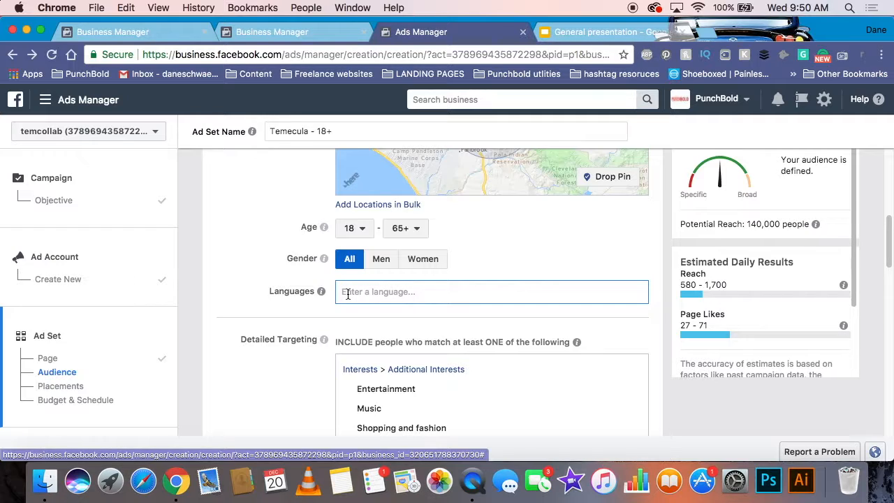
{"action": "left_click", "coordinate": [216, 275]}
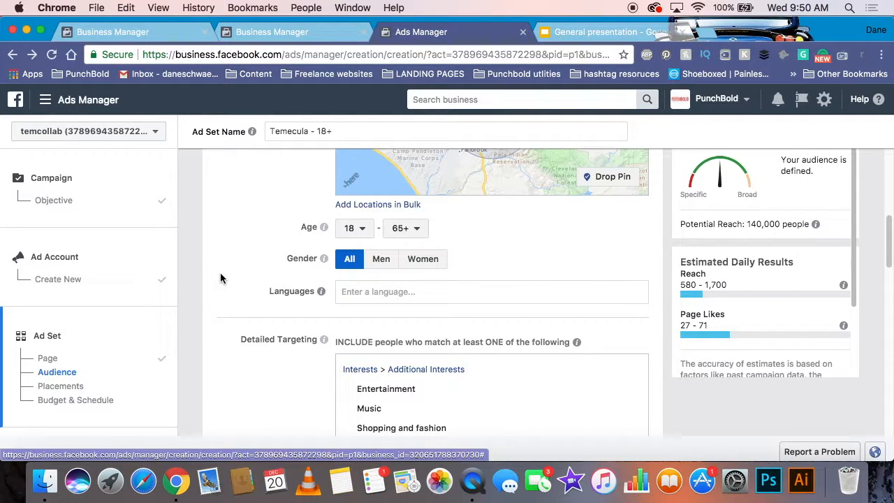
{"action": "scroll", "coordinate": [220, 278], "scroll_direction": "down", "scroll_amount": 3}
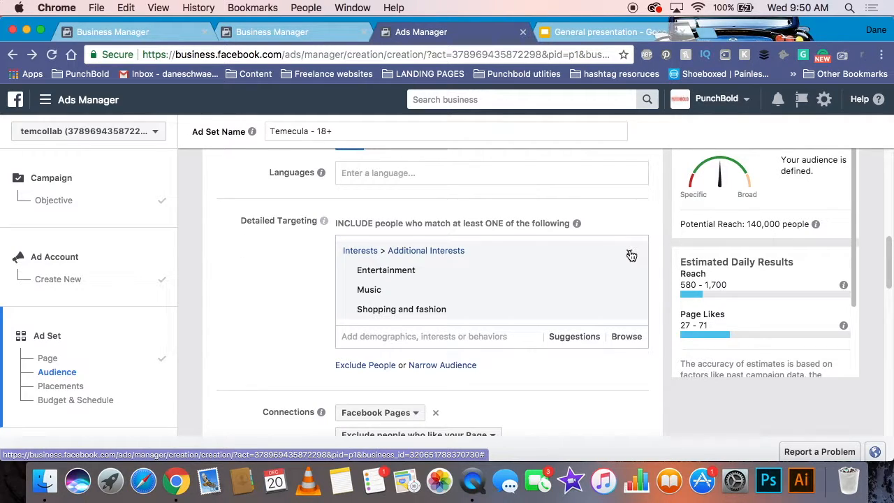
{"action": "left_click", "coordinate": [628, 252]}
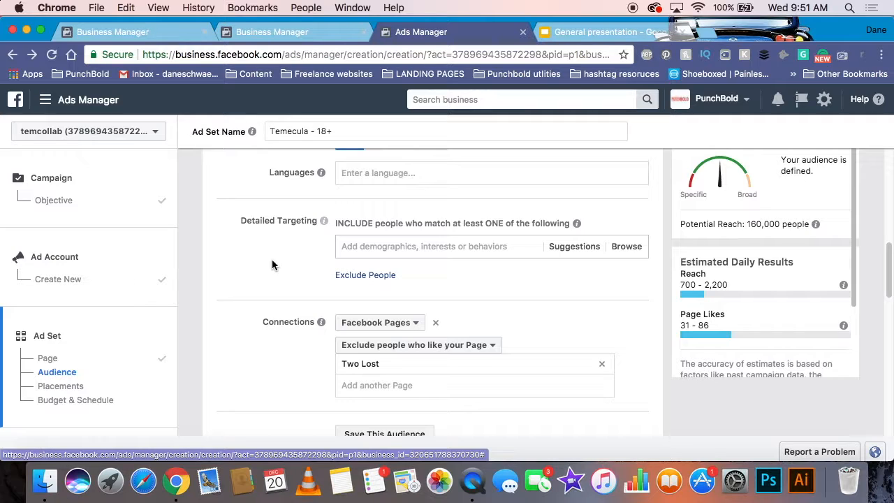
{"action": "left_click", "coordinate": [435, 322]}
- Review the location audience types and keep the targeting on people who live in this location
{"action": "scroll", "coordinate": [266, 286], "scroll_direction": "up", "scroll_amount": 10}
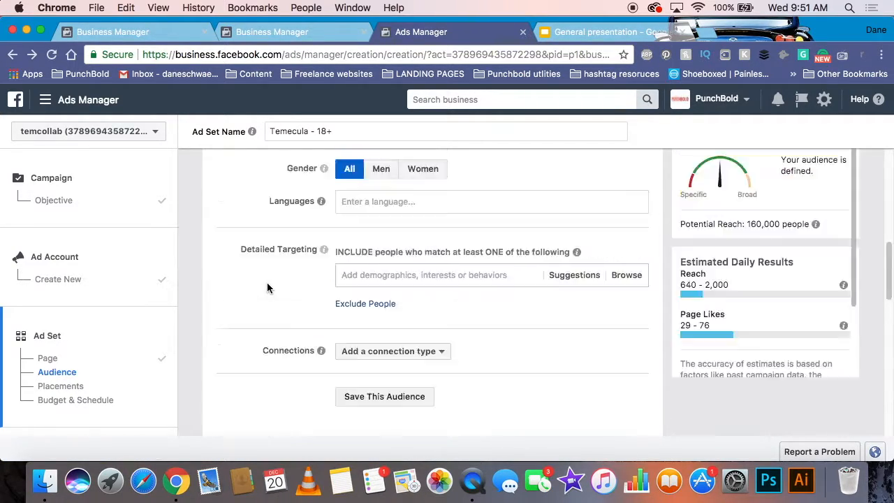
{"action": "scroll", "coordinate": [267, 288], "scroll_direction": "up", "scroll_amount": 3}
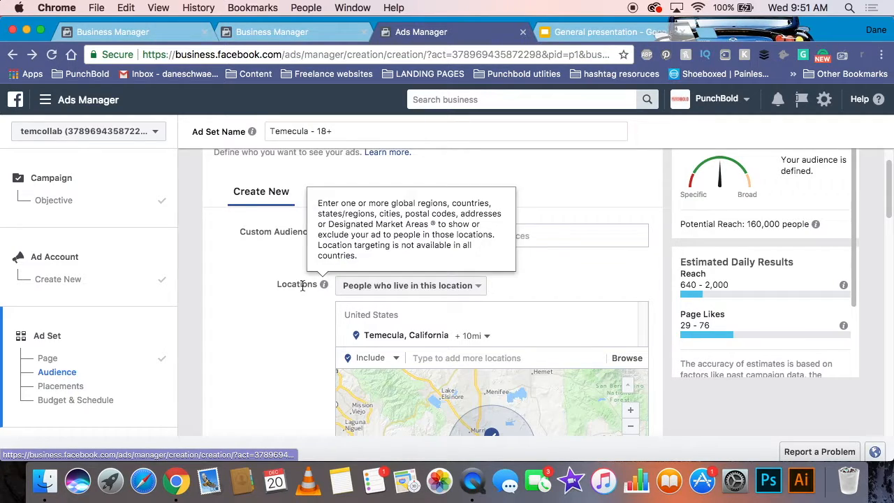
{"action": "left_click", "coordinate": [443, 291]}
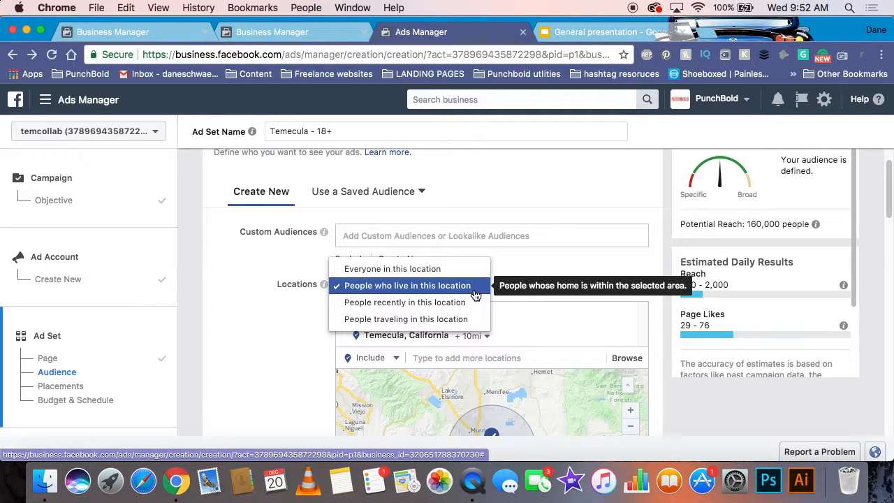
{"action": "left_click", "coordinate": [475, 292]}
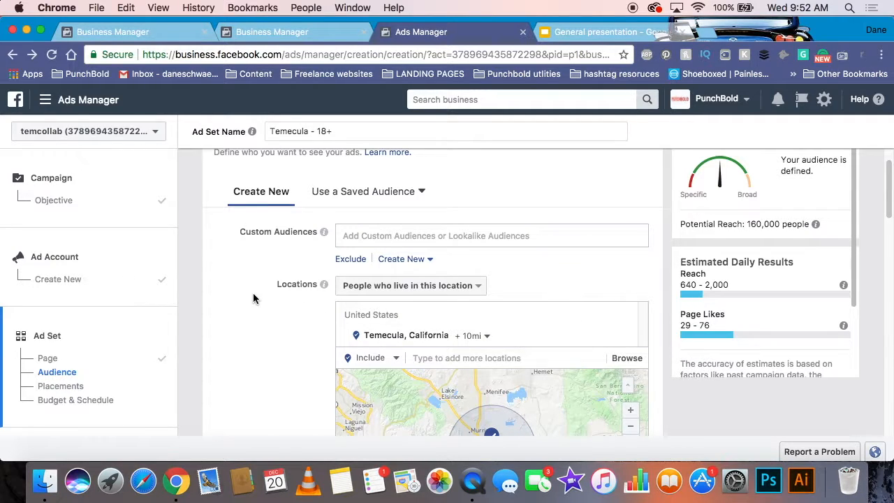
{"action": "left_click", "coordinate": [418, 287]}
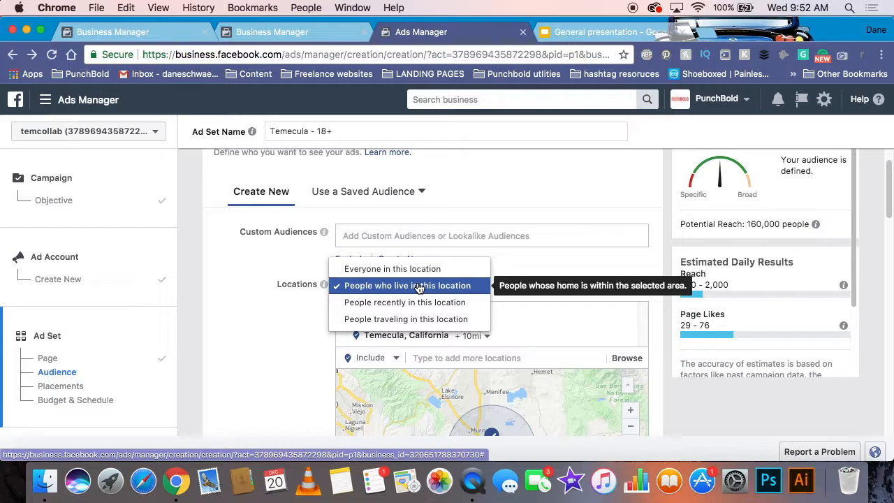
{"action": "left_click", "coordinate": [252, 347]}
- Switch the ad set from automatic placements to Edit Placements and review the device types and platforms
{"action": "scroll", "coordinate": [252, 349], "scroll_direction": "down", "scroll_amount": 5}
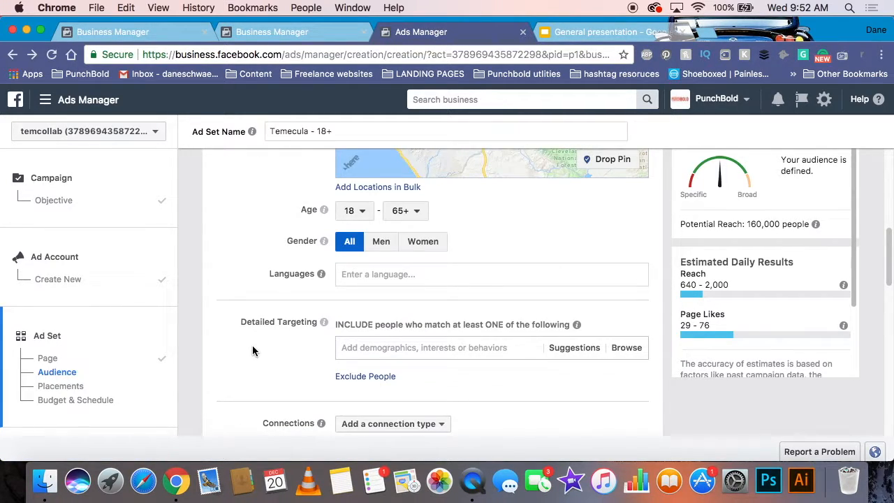
{"action": "scroll", "coordinate": [253, 351], "scroll_direction": "down", "scroll_amount": 3}
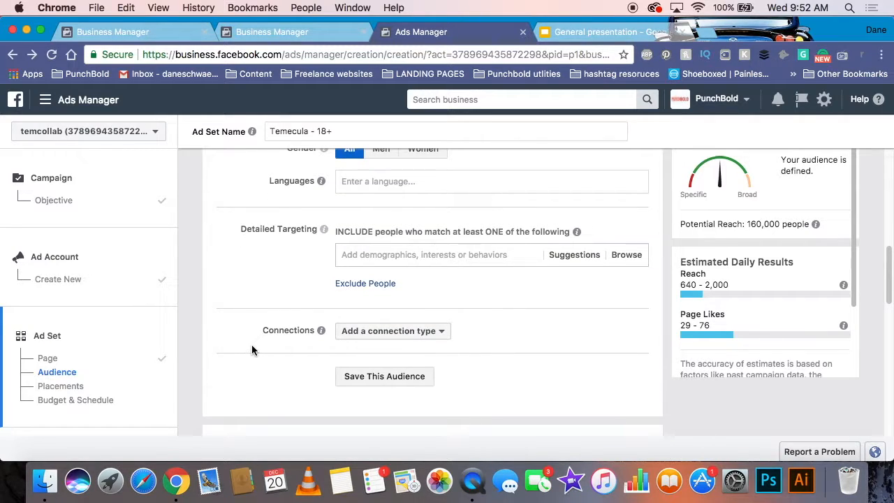
{"action": "scroll", "coordinate": [245, 216], "scroll_direction": "up", "scroll_amount": 2}
{"action": "scroll", "coordinate": [244, 215], "scroll_direction": "down", "scroll_amount": 3}
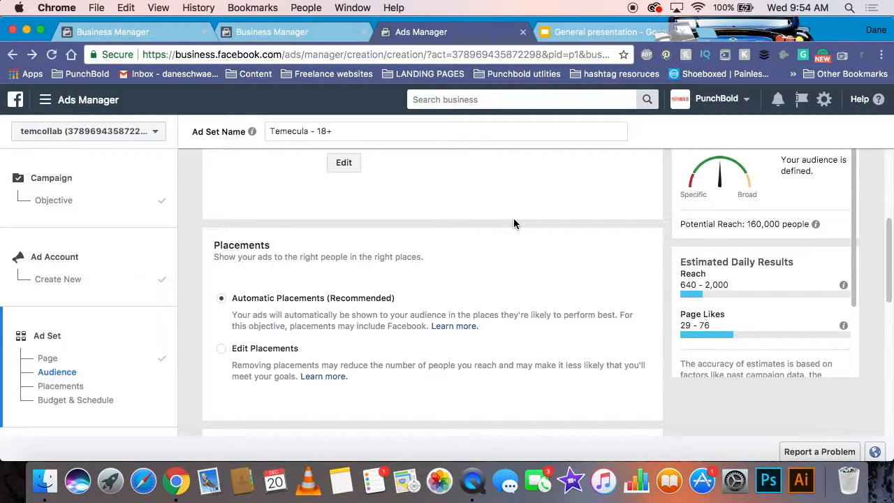
{"action": "scroll", "coordinate": [514, 223], "scroll_direction": "down", "scroll_amount": 1}
{"action": "scroll", "coordinate": [295, 228], "scroll_direction": "down", "scroll_amount": 1}
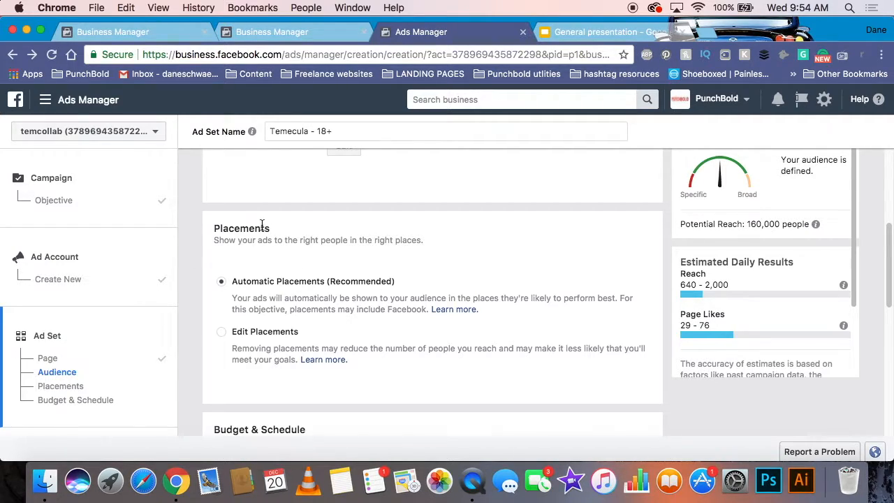
{"action": "left_click", "coordinate": [222, 332]}
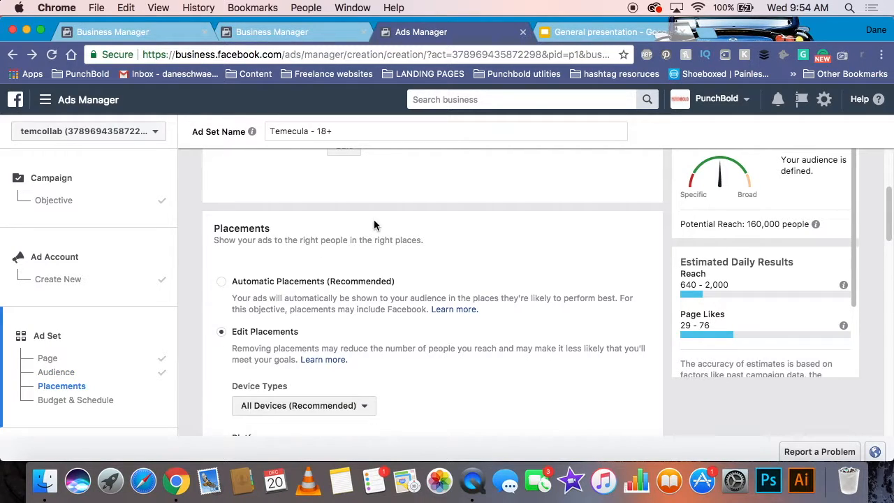
{"action": "scroll", "coordinate": [377, 227], "scroll_direction": "down", "scroll_amount": 4}
{"action": "scroll", "coordinate": [409, 244], "scroll_direction": "down", "scroll_amount": 2}
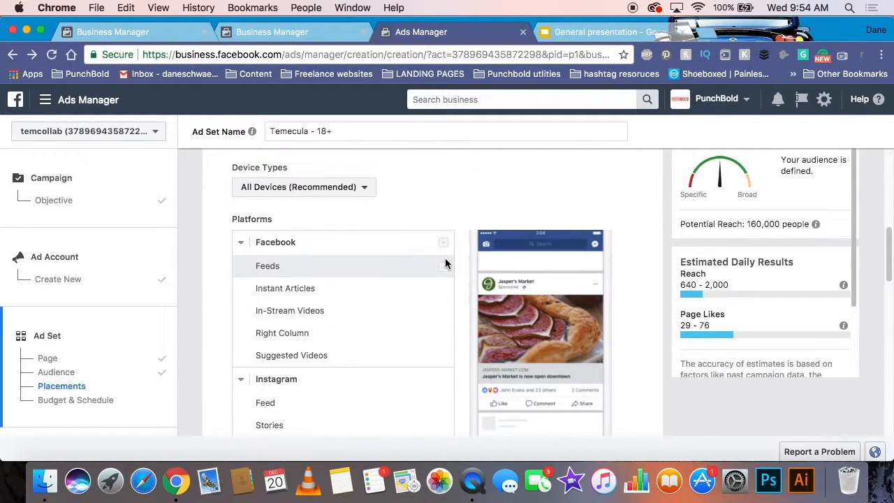
{"action": "scroll", "coordinate": [445, 261], "scroll_direction": "down", "scroll_amount": 5}
{"action": "scroll", "coordinate": [417, 296], "scroll_direction": "up", "scroll_amount": 5}
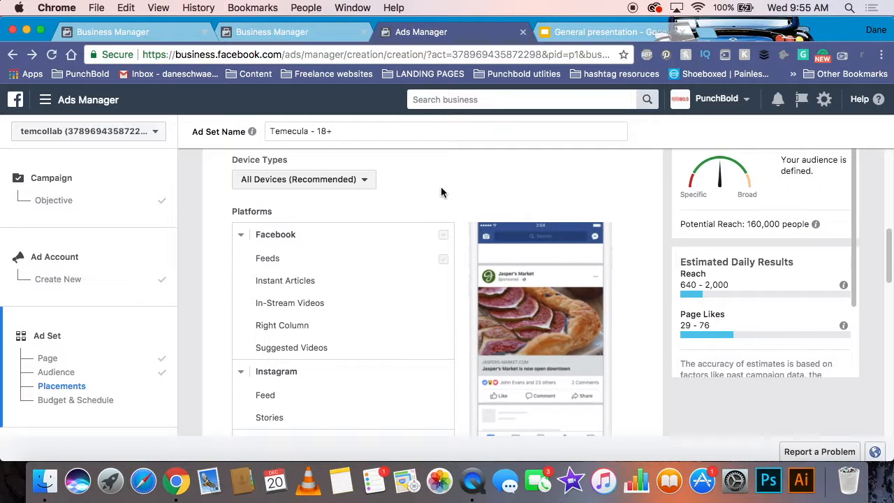
- Try a start and end date schedule, and return the ad set to running continuously starting today
{"action": "scroll", "coordinate": [434, 283], "scroll_direction": "down", "scroll_amount": 10}
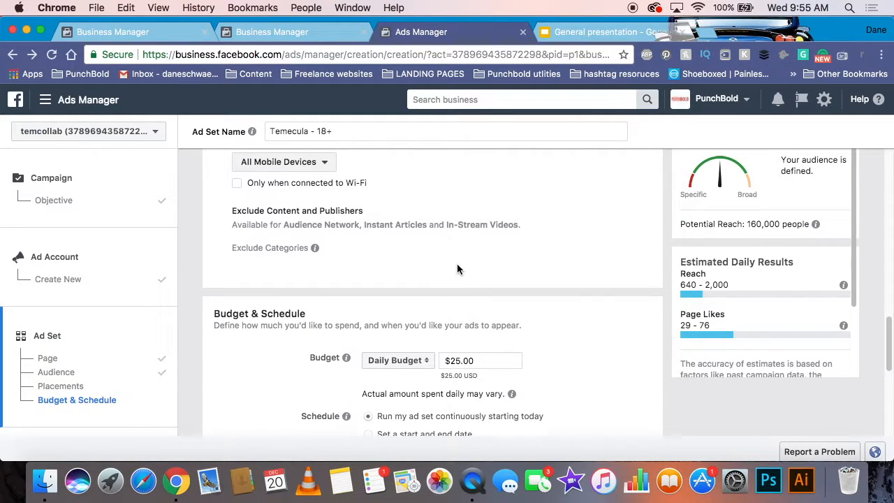
{"action": "scroll", "coordinate": [458, 268], "scroll_direction": "down", "scroll_amount": 3}
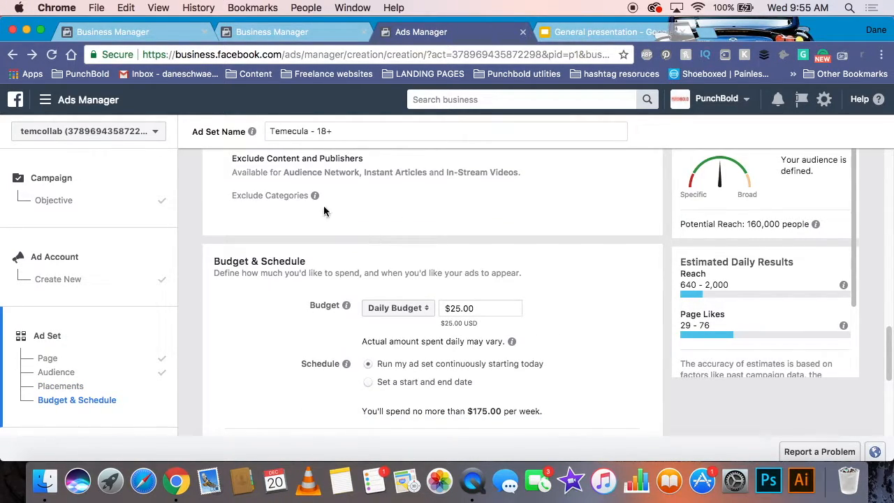
{"action": "scroll", "coordinate": [230, 279], "scroll_direction": "down", "scroll_amount": 5}
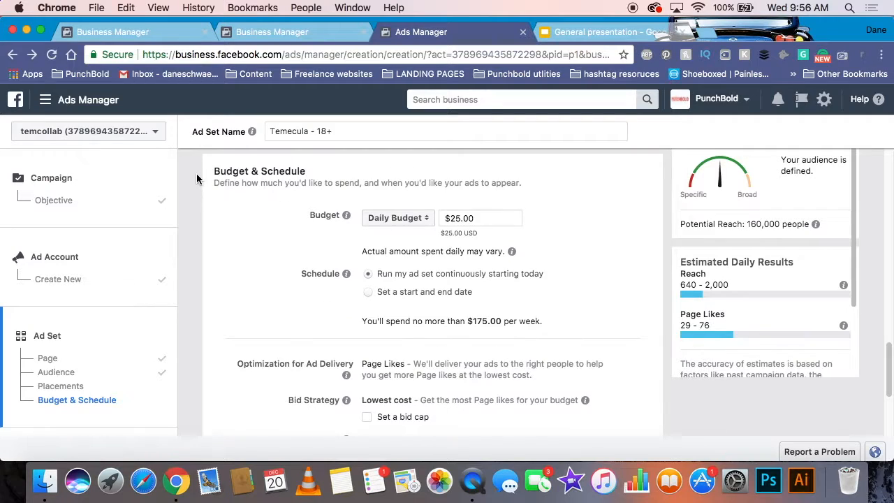
{"action": "left_click", "coordinate": [498, 217]}
{"action": "key", "text": "BackSpace"}
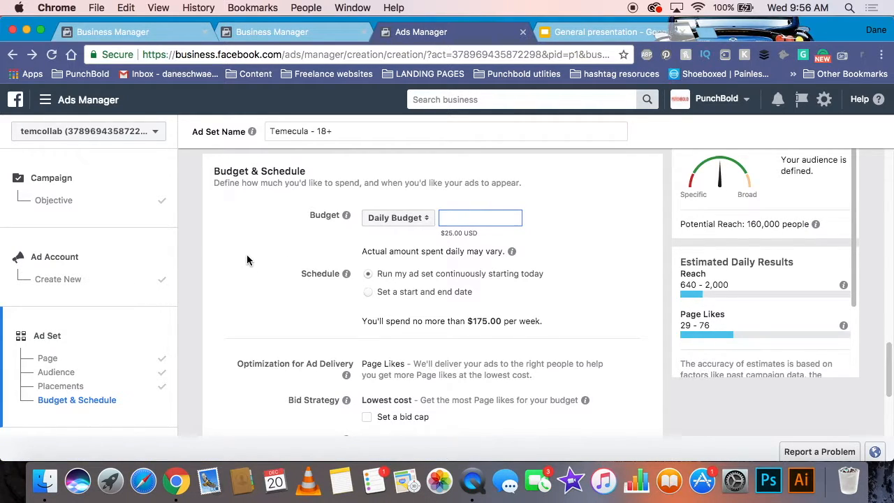
{"action": "scroll", "coordinate": [265, 238], "scroll_direction": "down", "scroll_amount": 2}
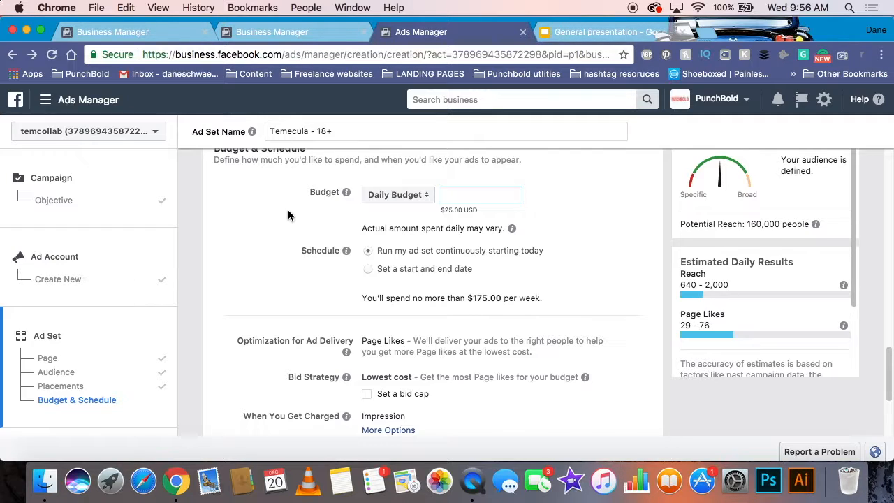
{"action": "scroll", "coordinate": [288, 210], "scroll_direction": "down", "scroll_amount": 1}
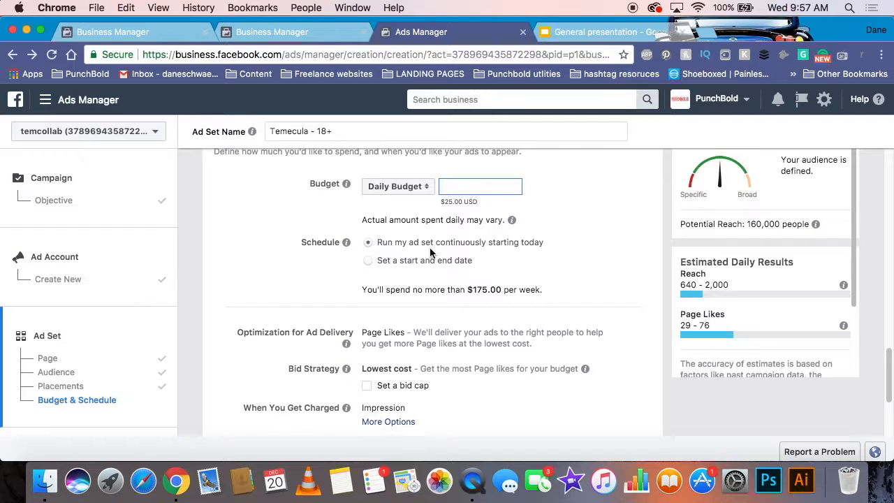
{"action": "left_click", "coordinate": [369, 261]}
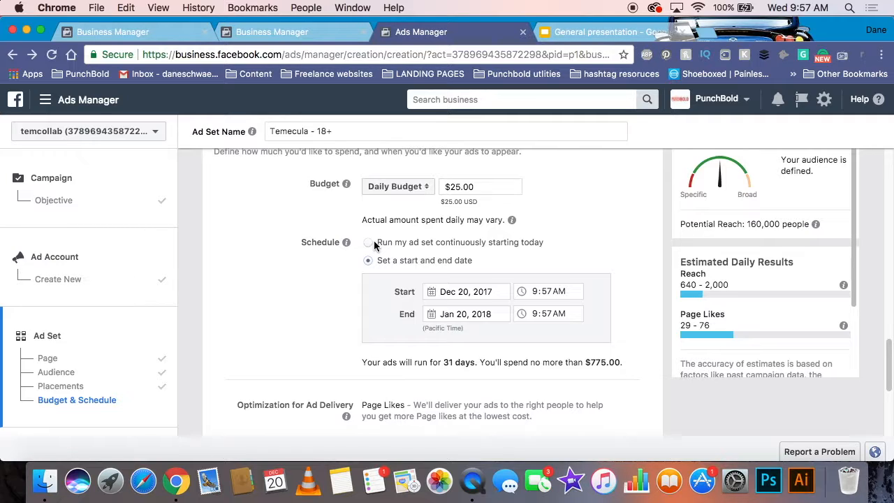
{"action": "left_click", "coordinate": [368, 242]}
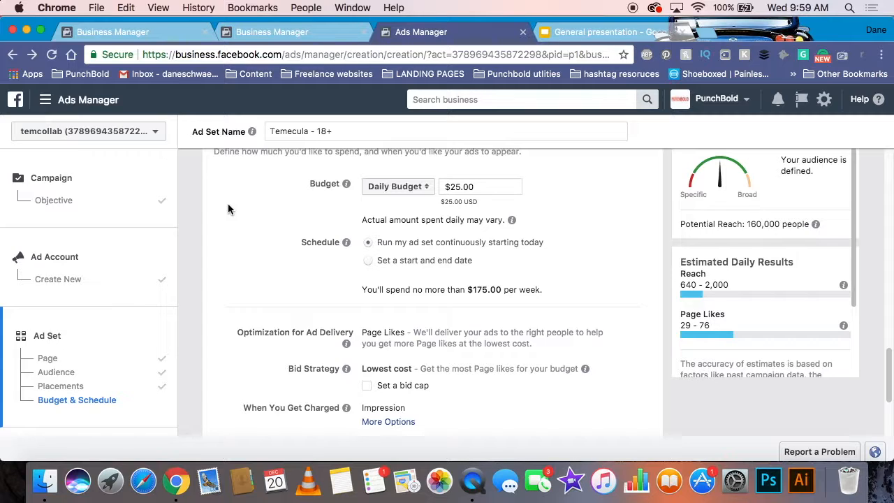
- Set the ad set's daily budget to $5.00
{"action": "scroll", "coordinate": [236, 222], "scroll_direction": "down", "scroll_amount": 1}
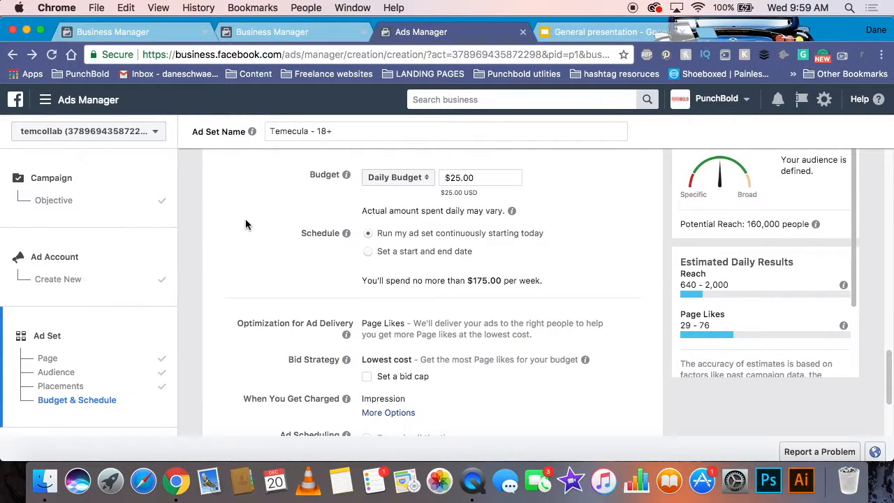
{"action": "left_click_drag", "start_coordinate": [484, 179], "coordinate": [429, 172]}
{"action": "key", "text": "BackSpace"}
{"action": "type", "text": "5.00"}
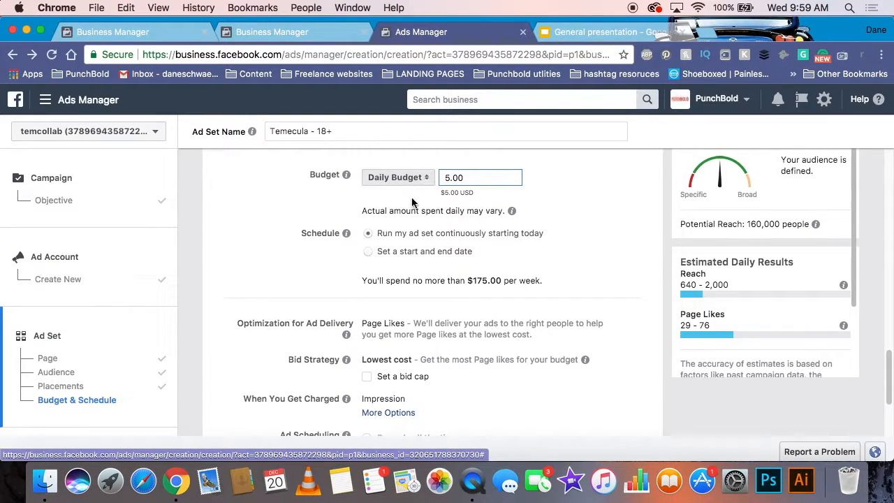
{"action": "left_click", "coordinate": [279, 215]}
- Review the ad set's optimization, bid strategy and delivery options, and continue to the ad setup
{"action": "scroll", "coordinate": [276, 218], "scroll_direction": "down", "scroll_amount": 3}
{"action": "scroll", "coordinate": [271, 217], "scroll_direction": "down", "scroll_amount": 2}
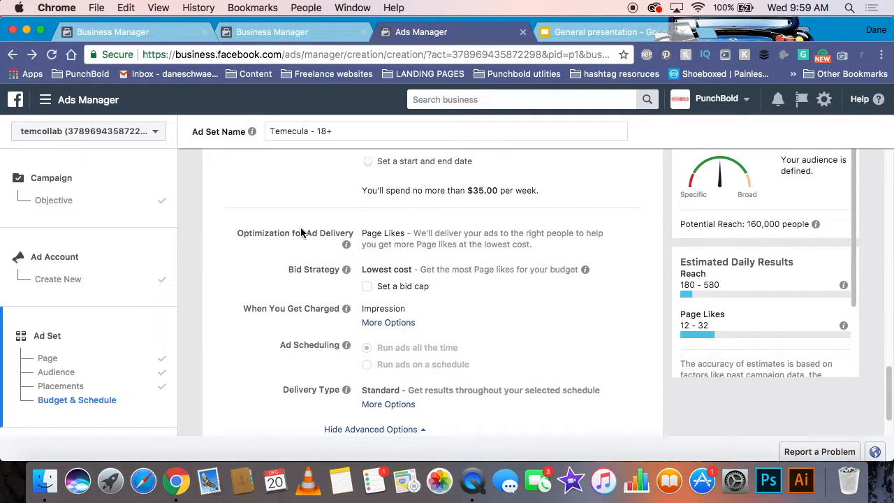
{"action": "scroll", "coordinate": [284, 235], "scroll_direction": "down", "scroll_amount": 2}
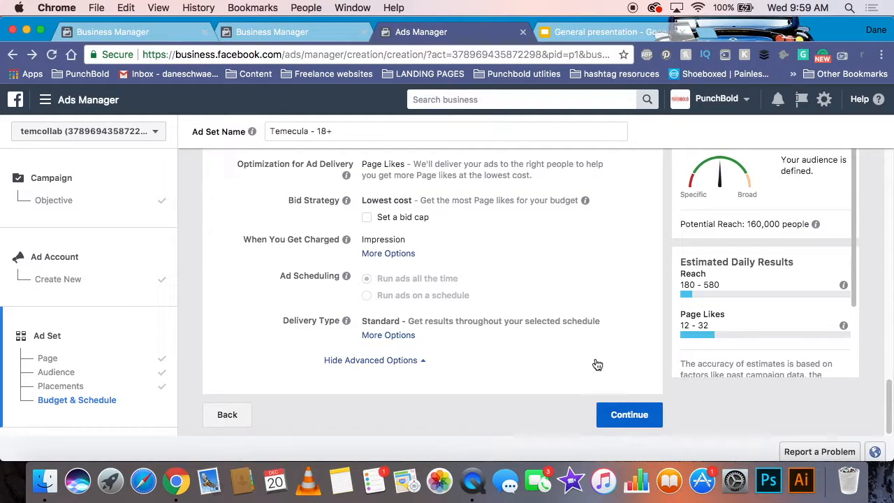
{"action": "left_click", "coordinate": [644, 422]}
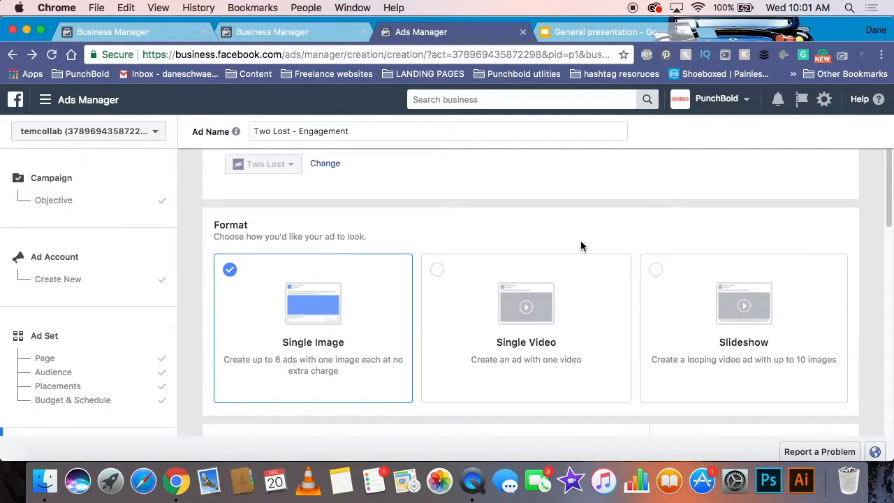
- Examine the ad format choices: Single Image, Single Video and Slideshow
{"action": "scroll", "coordinate": [579, 246], "scroll_direction": "down", "scroll_amount": 1}
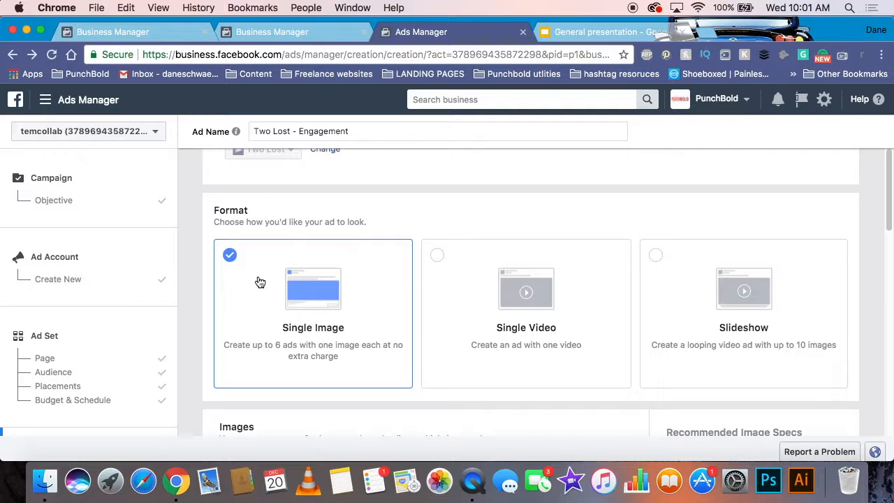
{"action": "scroll", "coordinate": [319, 204], "scroll_direction": "down", "scroll_amount": 1}
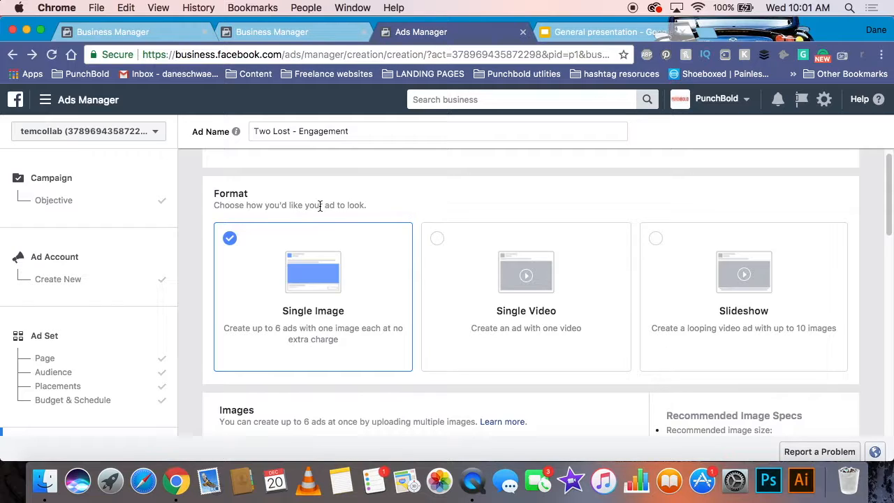
{"action": "scroll", "coordinate": [319, 205], "scroll_direction": "down", "scroll_amount": 3}
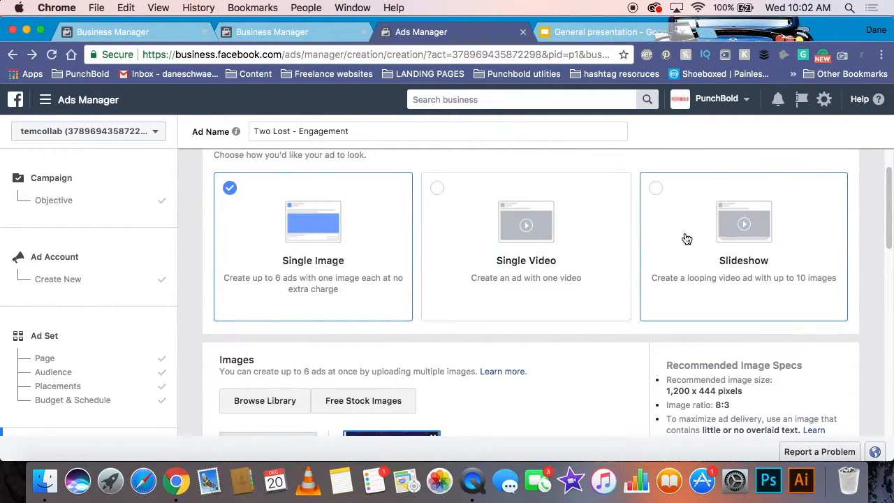
{"action": "scroll", "coordinate": [626, 245], "scroll_direction": "up", "scroll_amount": 3}
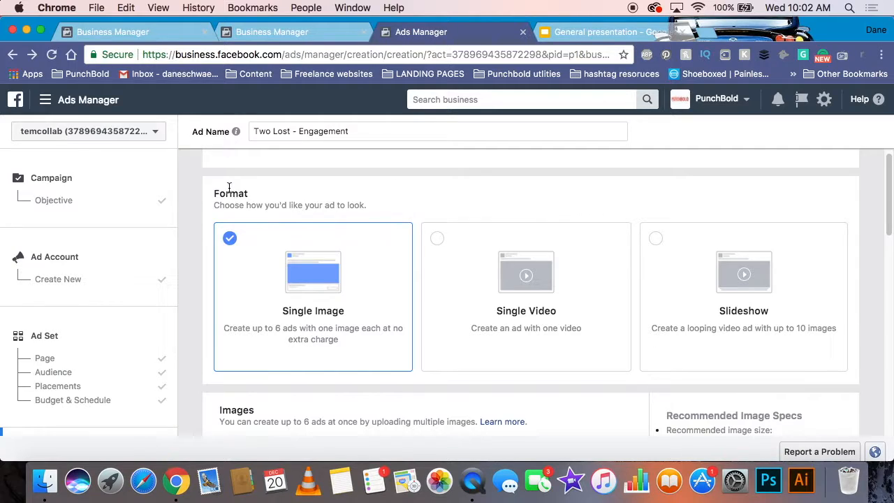
{"action": "left_click_drag", "start_coordinate": [213, 193], "coordinate": [261, 198]}
{"action": "left_click", "coordinate": [292, 200]}
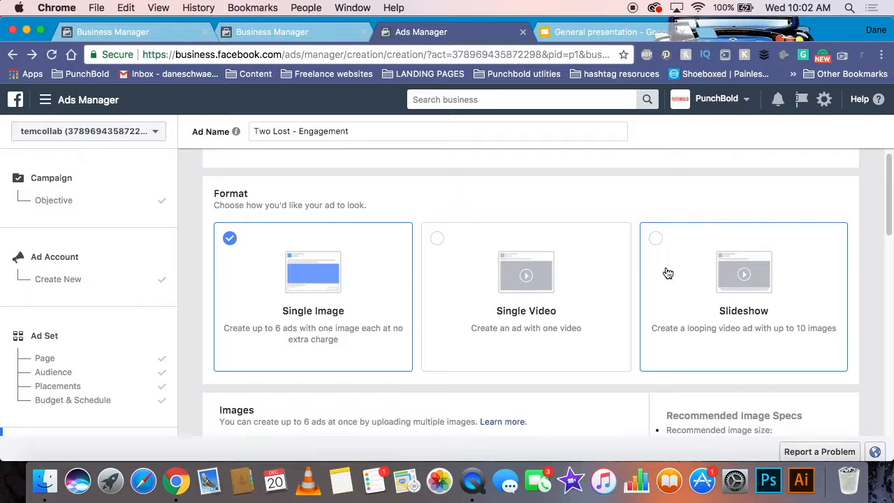
- Review the ad's Images section, recommended image specs, ad text and Mobile News Feed preview
{"action": "scroll", "coordinate": [460, 203], "scroll_direction": "down", "scroll_amount": 3}
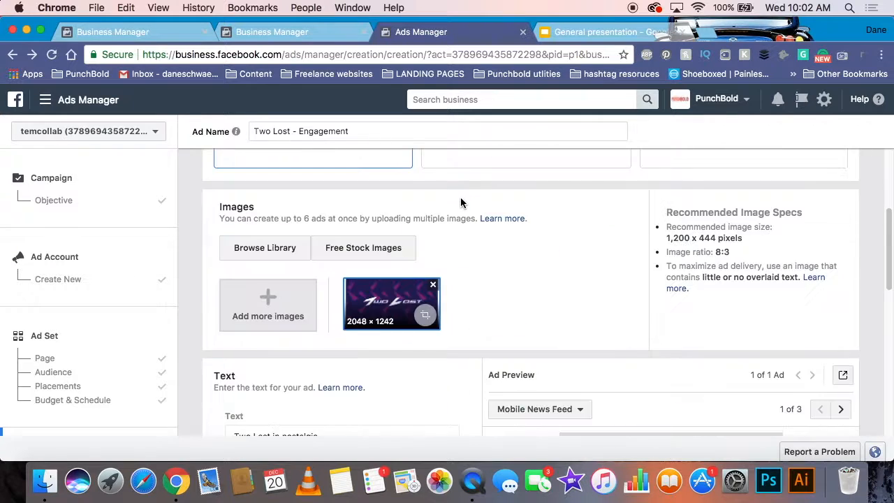
{"action": "scroll", "coordinate": [462, 204], "scroll_direction": "down", "scroll_amount": 3}
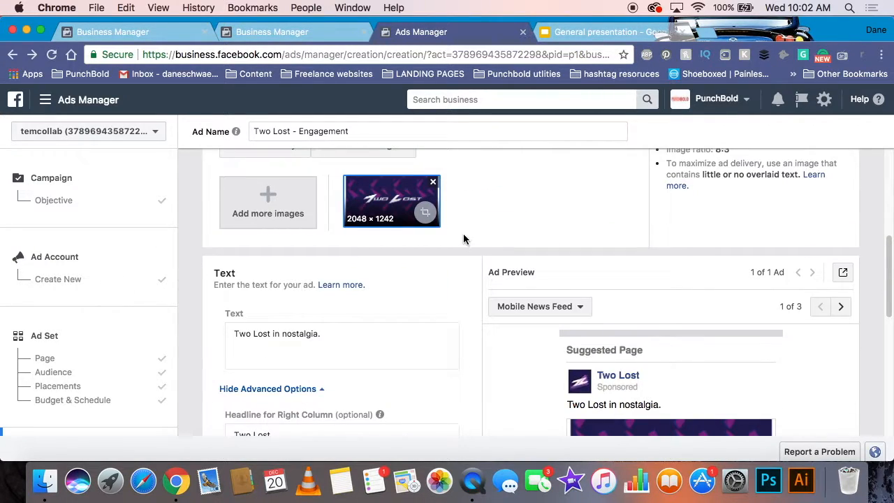
{"action": "scroll", "coordinate": [463, 237], "scroll_direction": "up", "scroll_amount": 3}
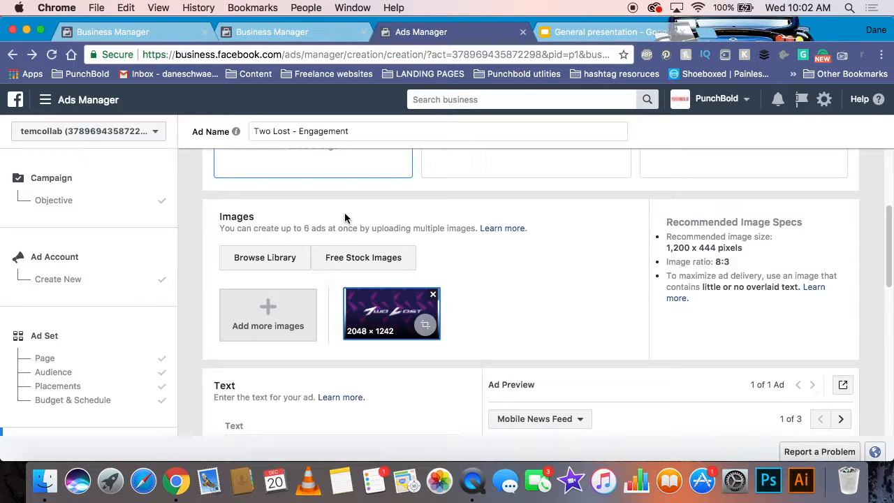
{"action": "scroll", "coordinate": [344, 218], "scroll_direction": "down", "scroll_amount": 10}
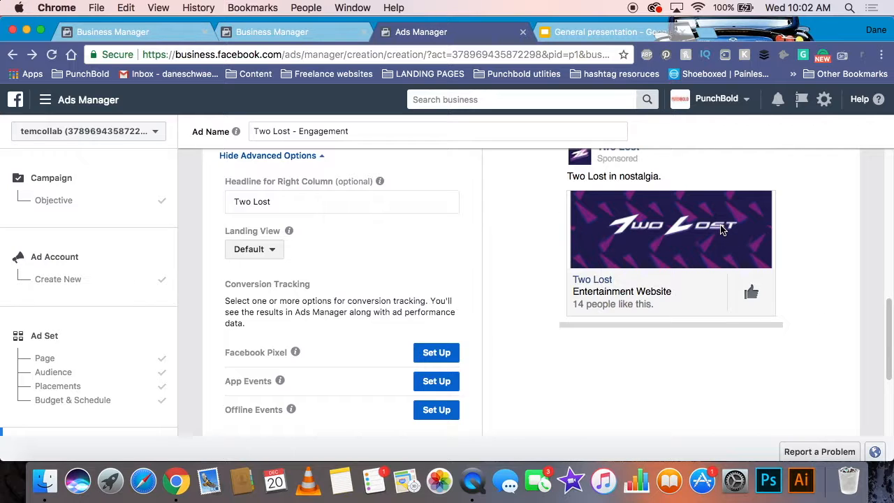
{"action": "scroll", "coordinate": [482, 241], "scroll_direction": "up", "scroll_amount": 5}
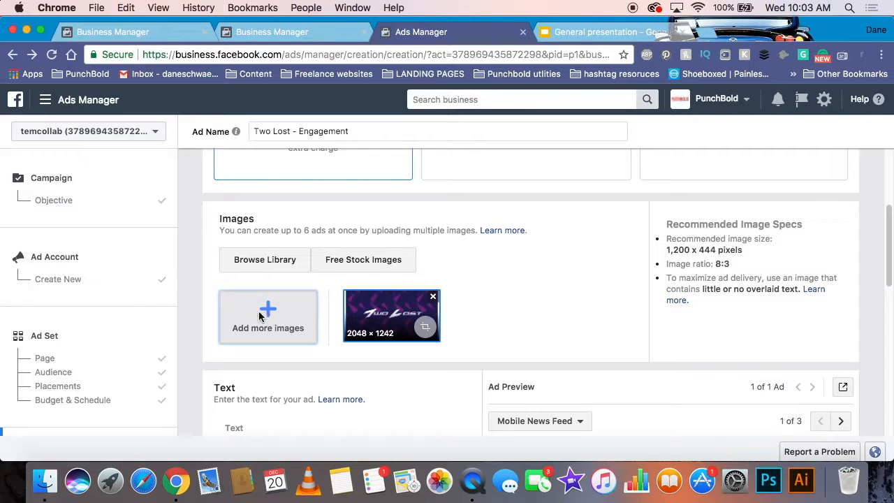
{"action": "left_click", "coordinate": [378, 265]}
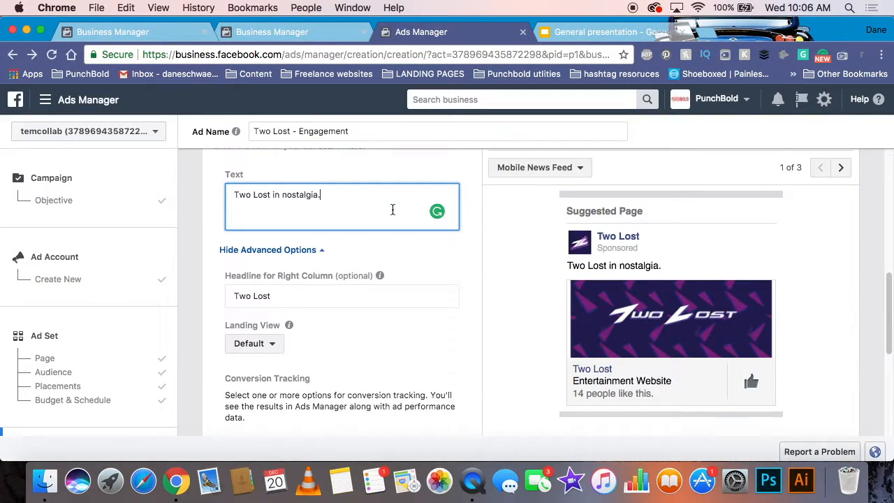
{"action": "scroll", "coordinate": [391, 209], "scroll_direction": "up", "scroll_amount": 5}
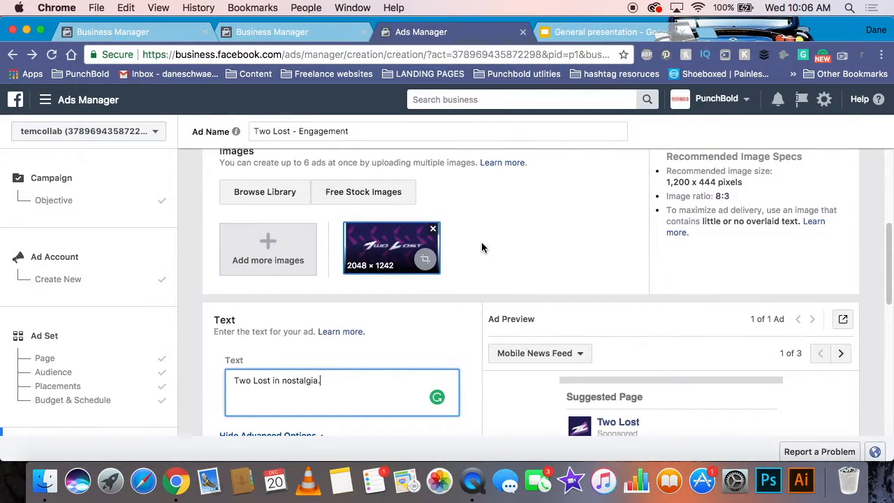
{"action": "scroll", "coordinate": [489, 234], "scroll_direction": "down", "scroll_amount": 5}
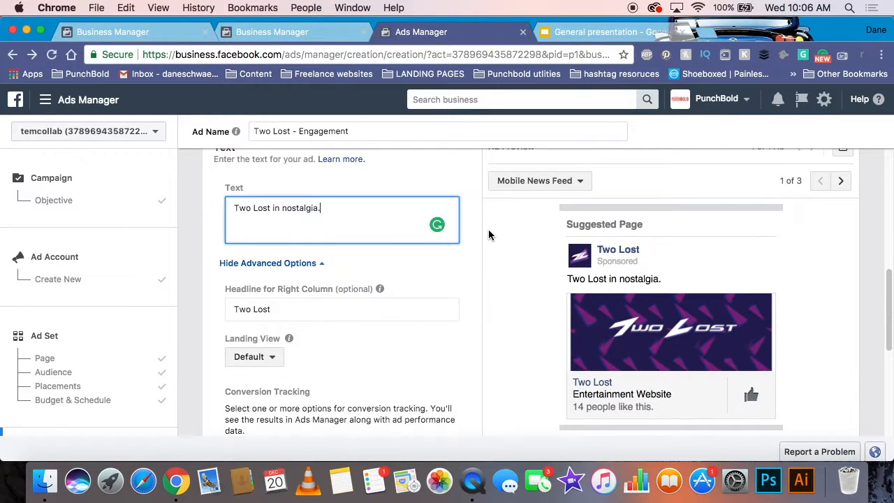
{"action": "scroll", "coordinate": [397, 202], "scroll_direction": "up", "scroll_amount": 1}
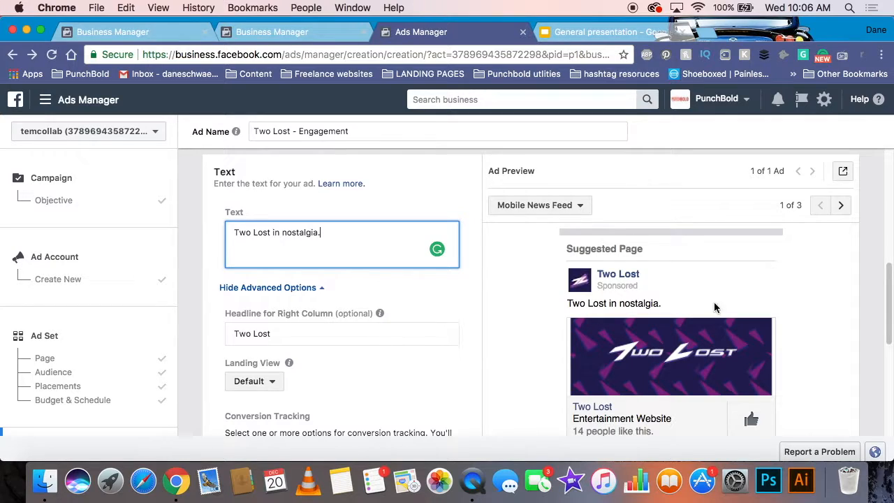
{"action": "scroll", "coordinate": [820, 304], "scroll_direction": "down", "scroll_amount": 1}
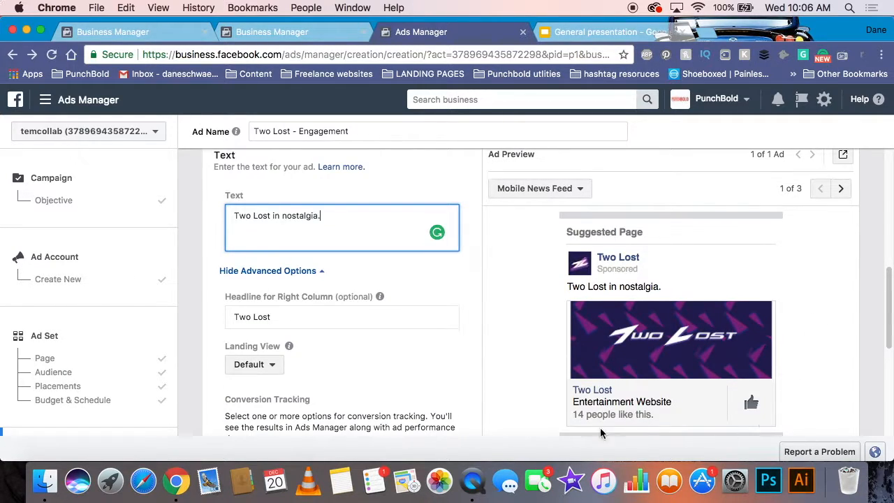
- Switch the ad preview to Desktop News Feed and inspect the complete ad in it
{"action": "left_click", "coordinate": [588, 190]}
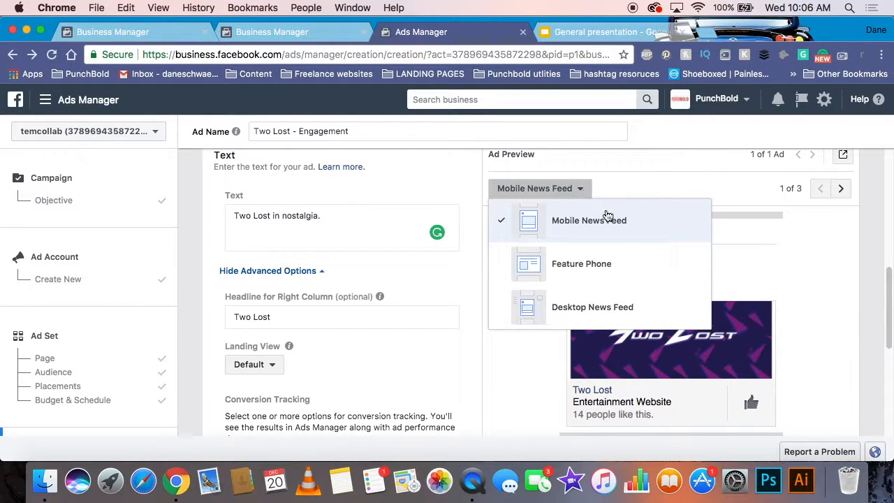
{"action": "left_click", "coordinate": [626, 308]}
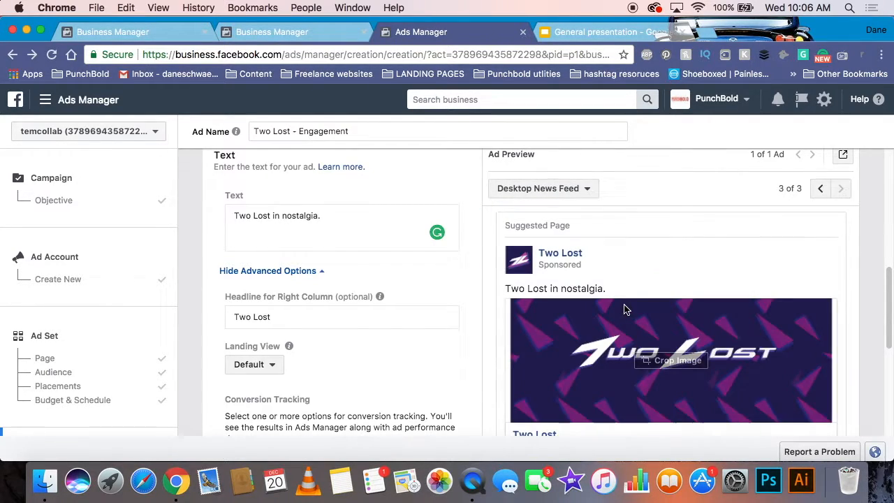
{"action": "scroll", "coordinate": [698, 264], "scroll_direction": "down", "scroll_amount": 3}
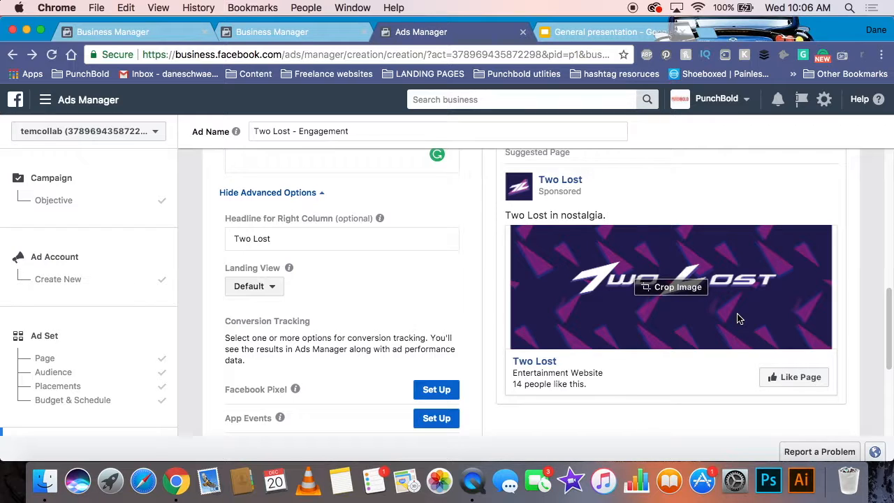
{"action": "scroll", "coordinate": [736, 314], "scroll_direction": "up", "scroll_amount": 3}
- Switch to the General presentation in Google Slides, view the Like Campaign slide full screen, and return to Ads Manager
{"action": "left_click_drag", "start_coordinate": [379, 244], "coordinate": [225, 246]}
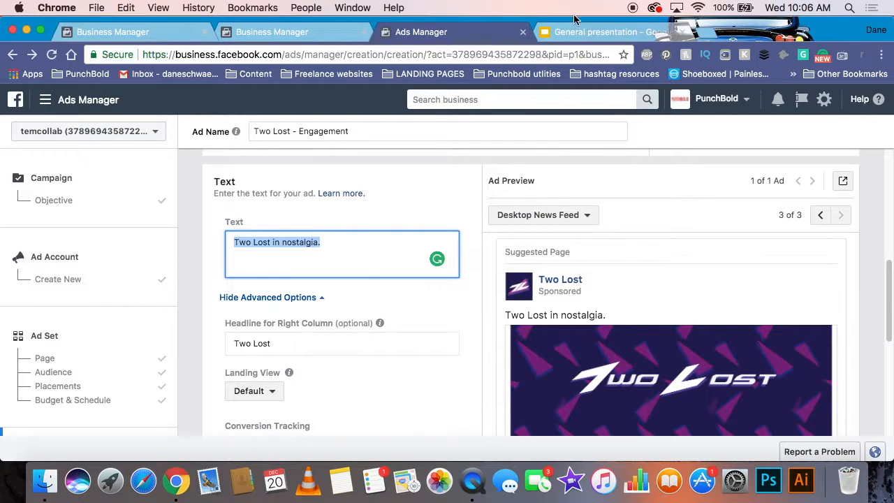
{"action": "left_click", "coordinate": [607, 32]}
{"action": "left_click", "coordinate": [724, 112]}
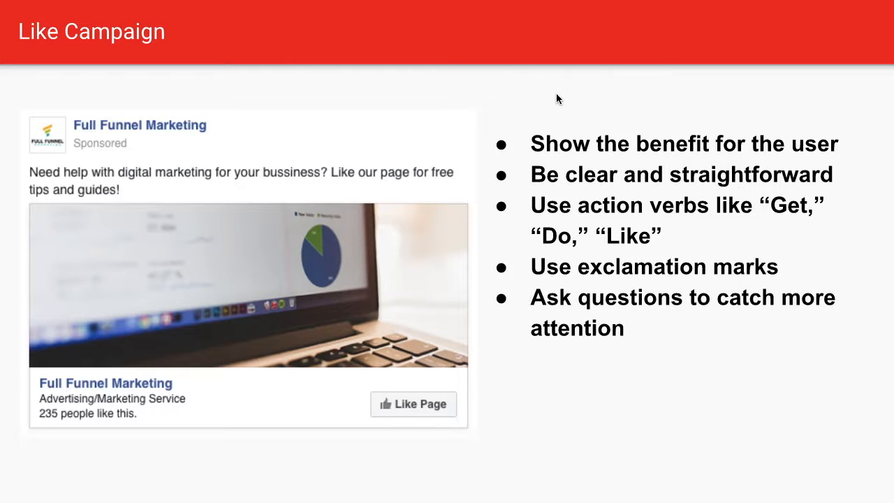
{"action": "key", "text": "Escape"}
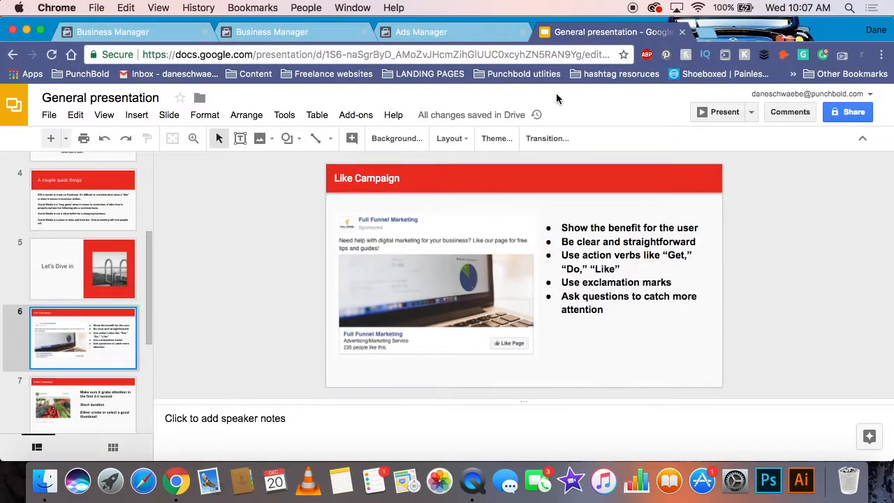
{"action": "left_click", "coordinate": [457, 31]}
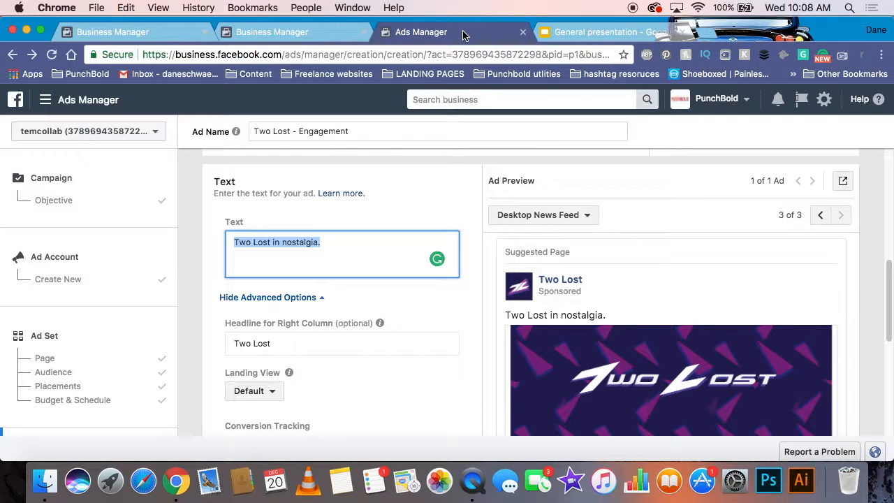
- Review the ad's text, right-column headline, landing view, conversion tracking and desktop preview, through to the final confirmation options
{"action": "scroll", "coordinate": [260, 171], "scroll_direction": "down", "scroll_amount": 1}
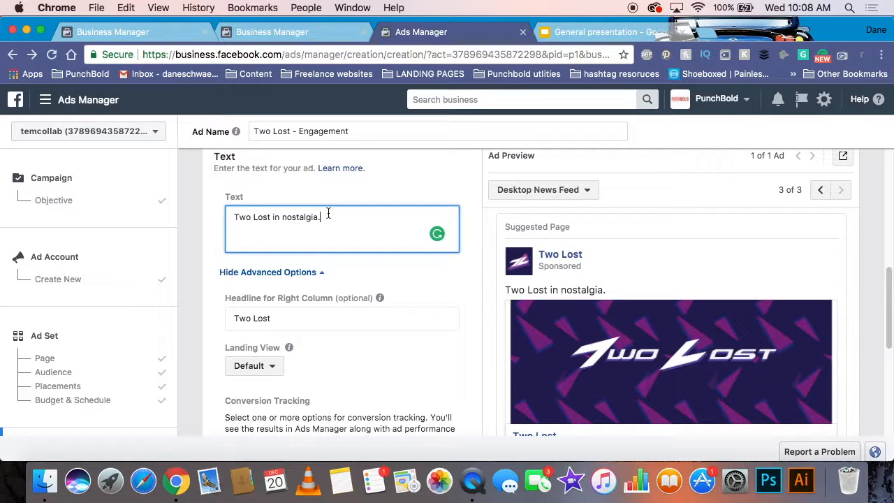
{"action": "scroll", "coordinate": [328, 213], "scroll_direction": "down", "scroll_amount": 3}
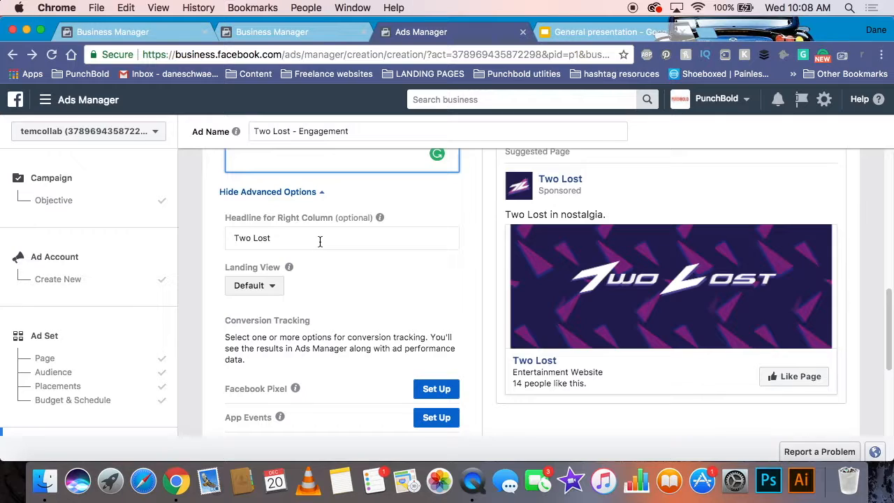
{"action": "scroll", "coordinate": [320, 242], "scroll_direction": "down", "scroll_amount": 1}
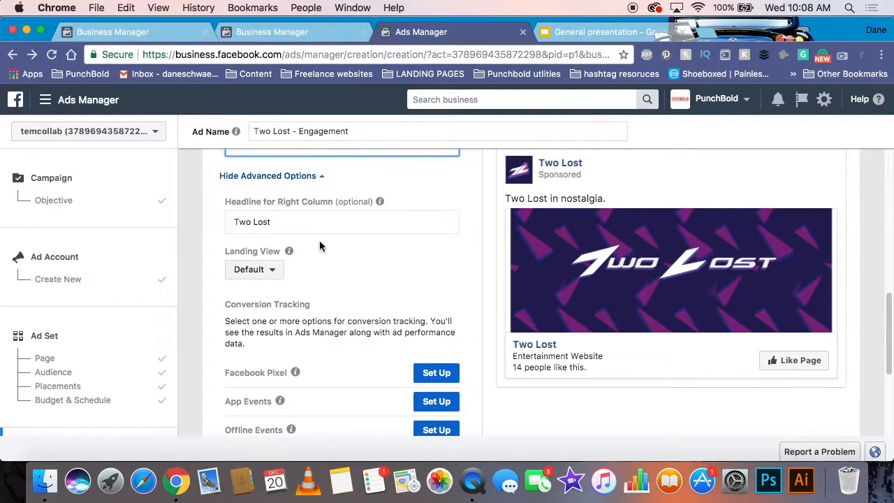
{"action": "scroll", "coordinate": [370, 211], "scroll_direction": "down", "scroll_amount": 2}
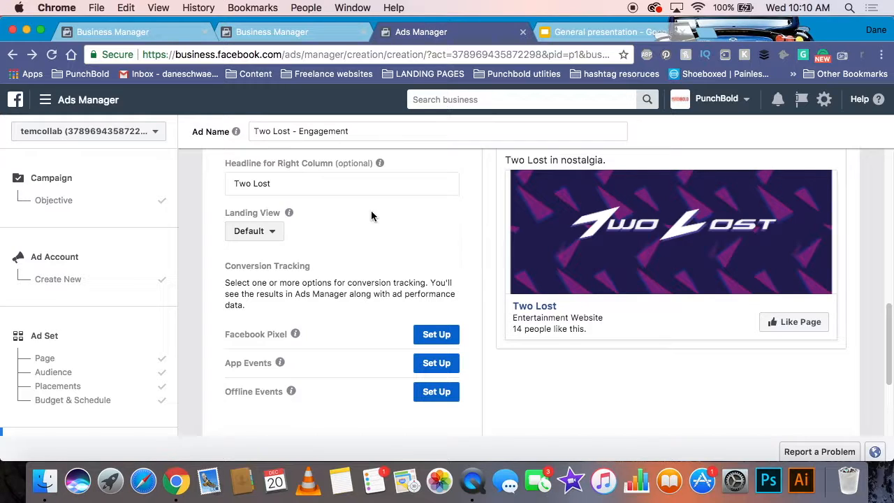
{"action": "scroll", "coordinate": [371, 210], "scroll_direction": "up", "scroll_amount": 3}
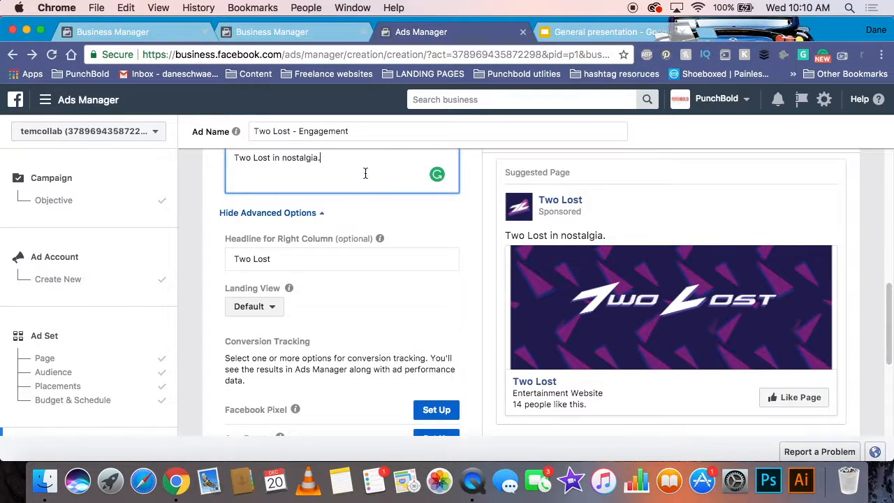
{"action": "left_click_drag", "start_coordinate": [370, 161], "coordinate": [218, 154]}
{"action": "scroll", "coordinate": [370, 183], "scroll_direction": "down", "scroll_amount": 2}
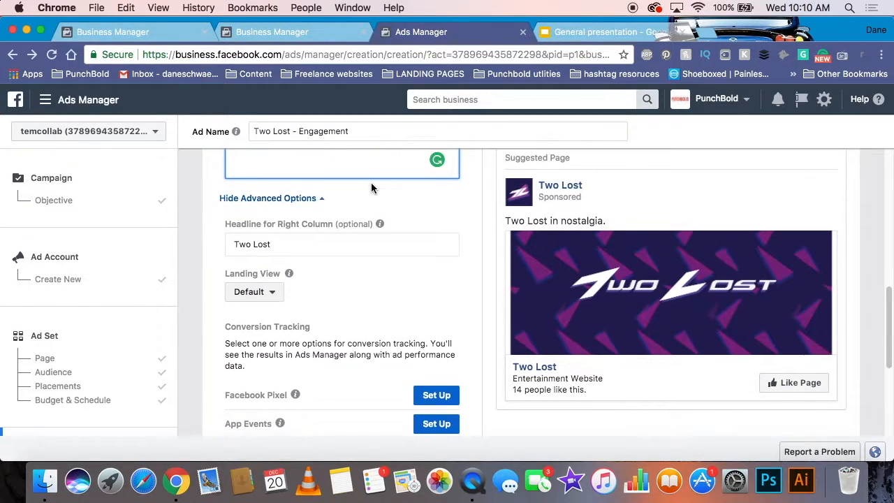
{"action": "scroll", "coordinate": [370, 184], "scroll_direction": "down", "scroll_amount": 1}
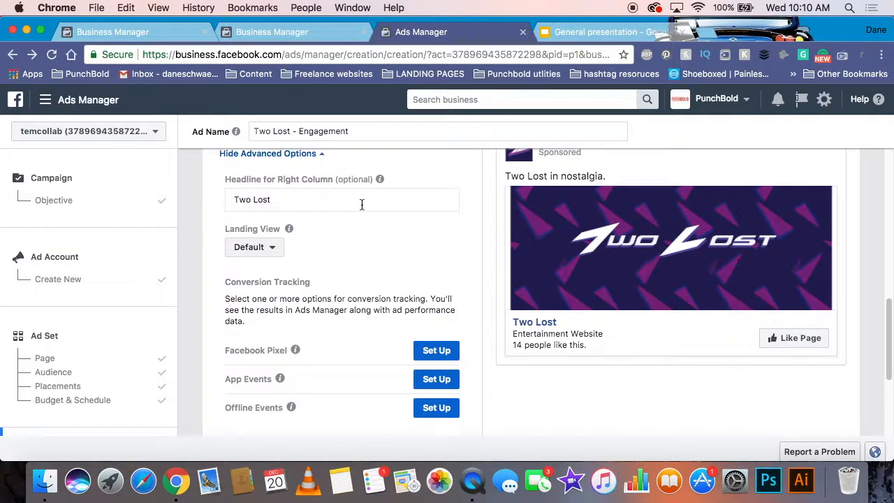
{"action": "scroll", "coordinate": [363, 196], "scroll_direction": "down", "scroll_amount": 2}
{"action": "scroll", "coordinate": [361, 204], "scroll_direction": "up", "scroll_amount": 9}
{"action": "scroll", "coordinate": [362, 204], "scroll_direction": "down", "scroll_amount": 1}
{"action": "scroll", "coordinate": [362, 204], "scroll_direction": "down", "scroll_amount": 5}
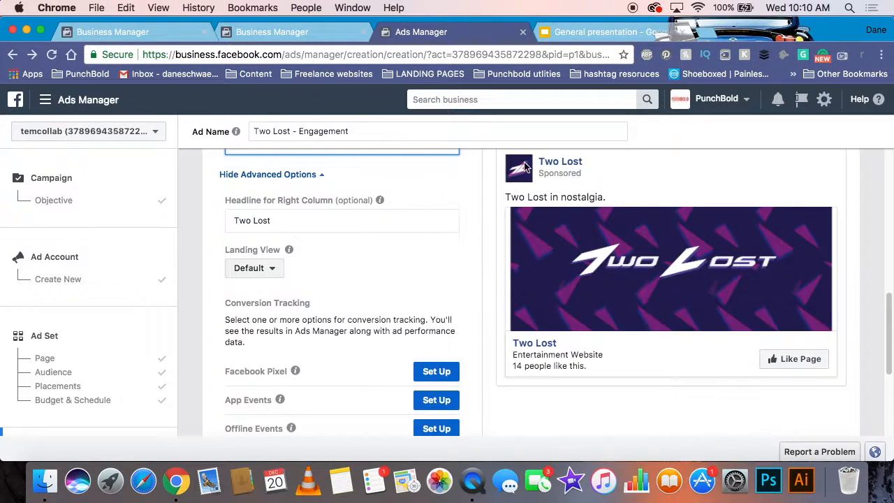
{"action": "scroll", "coordinate": [458, 199], "scroll_direction": "down", "scroll_amount": 7}
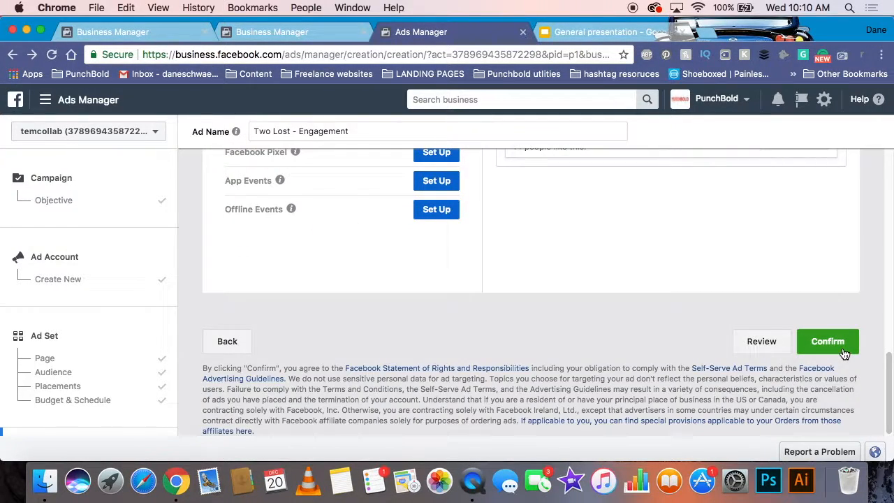